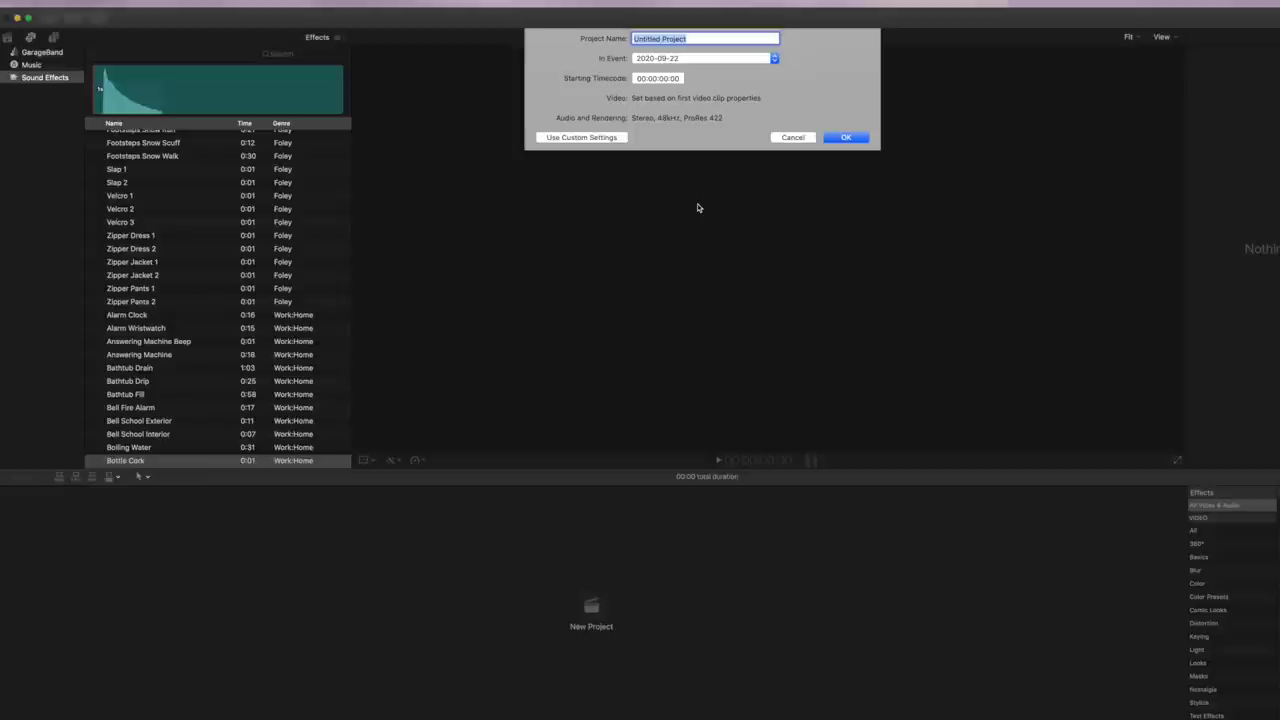
- Create a new project named DIANA in the 2020-09-22 event and hide the effects browser
{"action": "type", "text": "DIANA"}
{"action": "key", "text": "Return"}
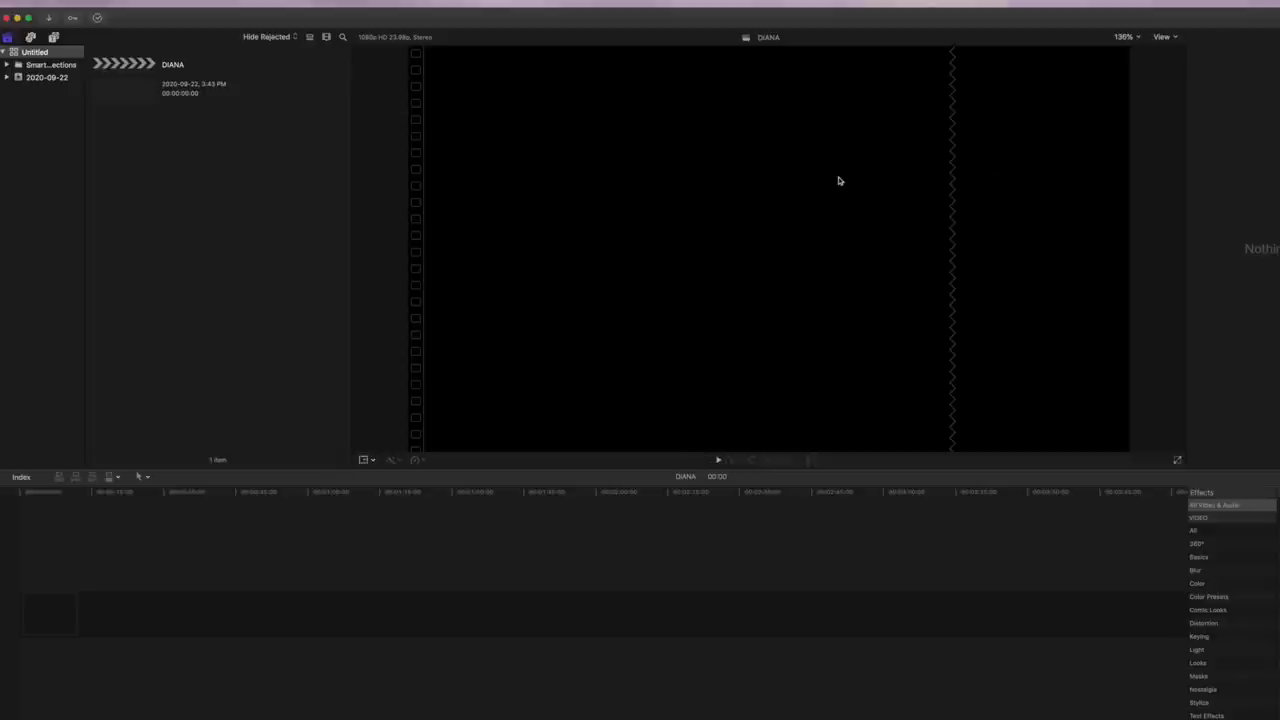
{"action": "left_click_drag", "start_coordinate": [42, 553], "coordinate": [1170, 672]}
{"action": "left_click", "coordinate": [1230, 74]}
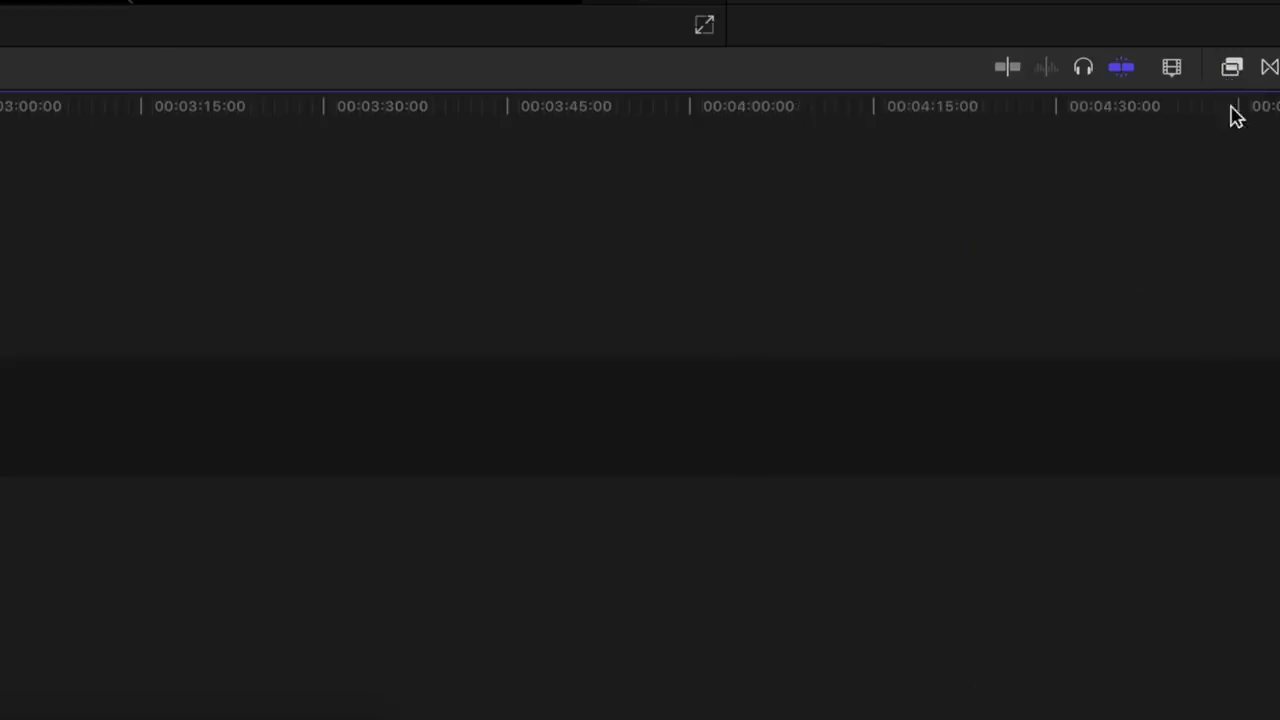
{"action": "left_click", "coordinate": [1231, 67]}
{"action": "scroll", "coordinate": [1160, 266], "scroll_direction": "down", "scroll_amount": 5}
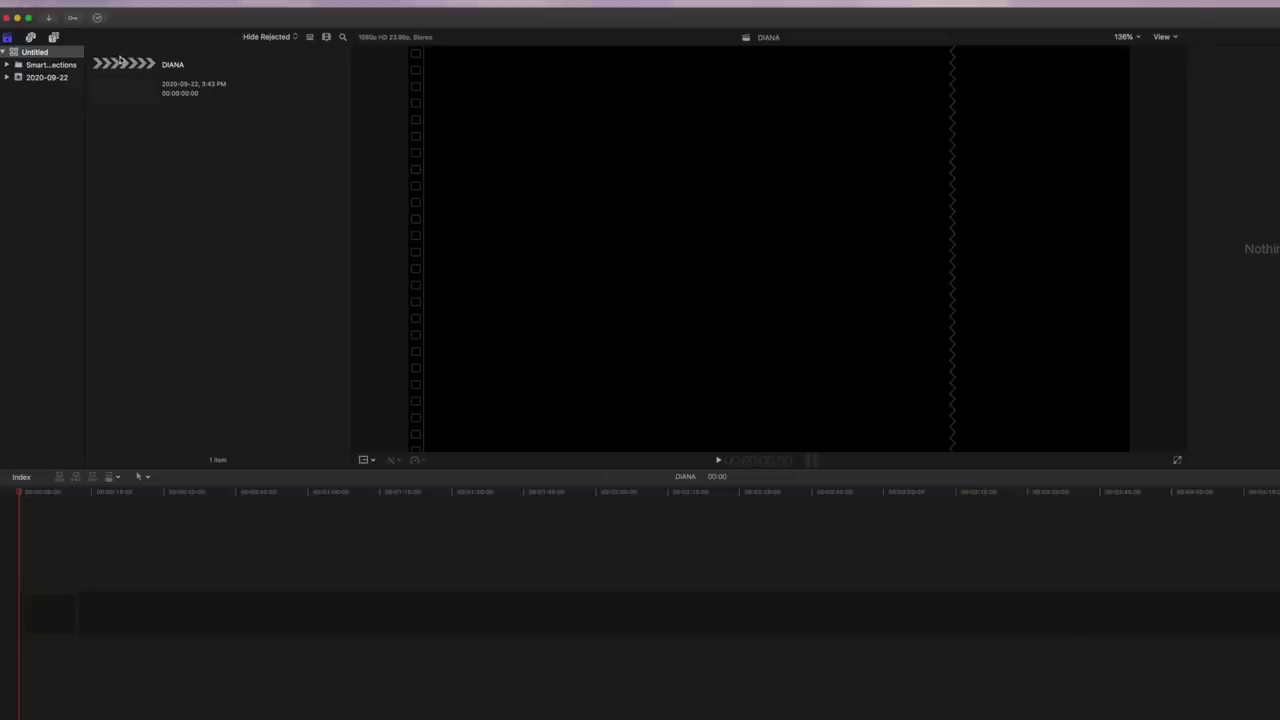
- Import the MVI_7812 clip from the Untitled camera card and place it in the DIANA timeline
{"action": "key", "text": "super+i"}
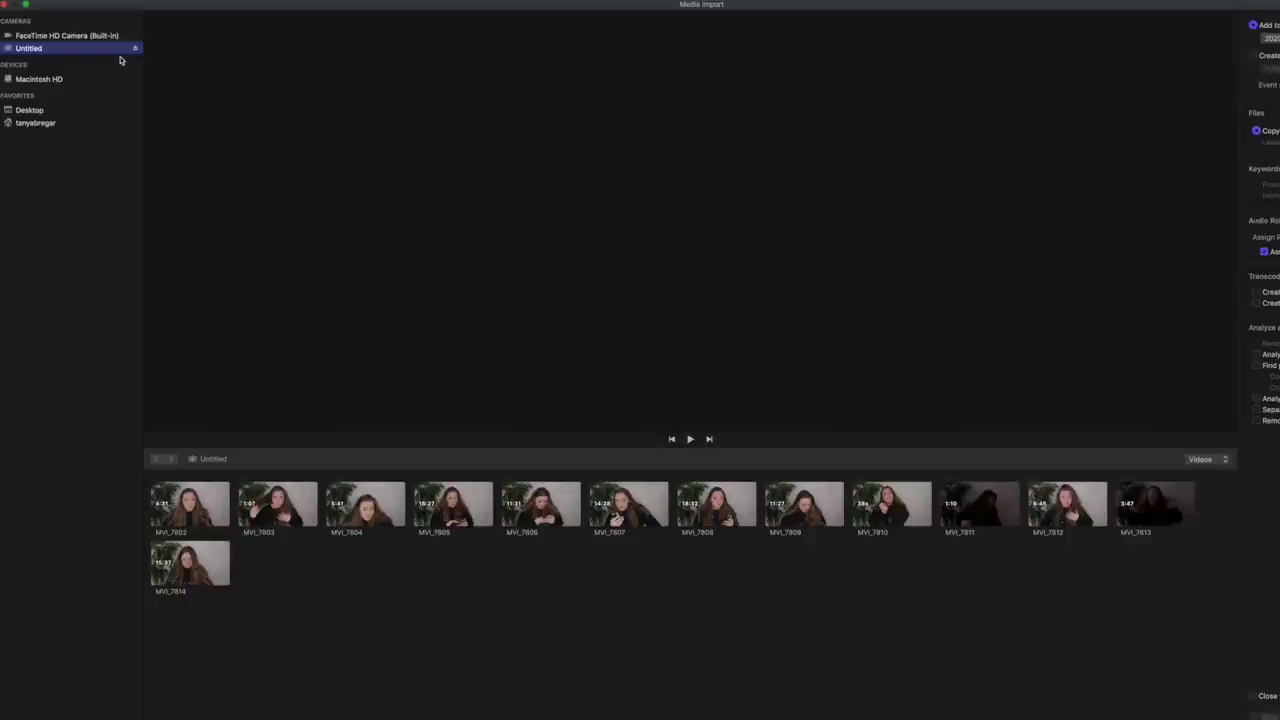
{"action": "left_click", "coordinate": [812, 508]}
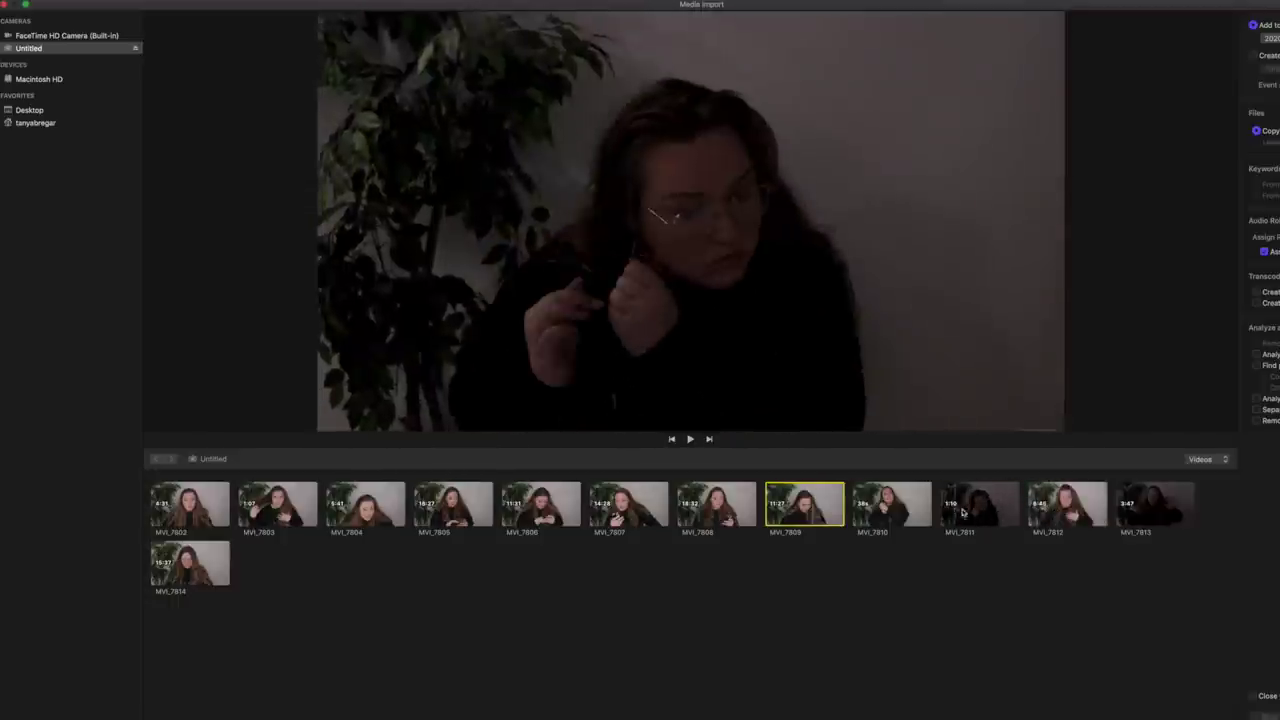
{"action": "left_click", "coordinate": [1036, 515]}
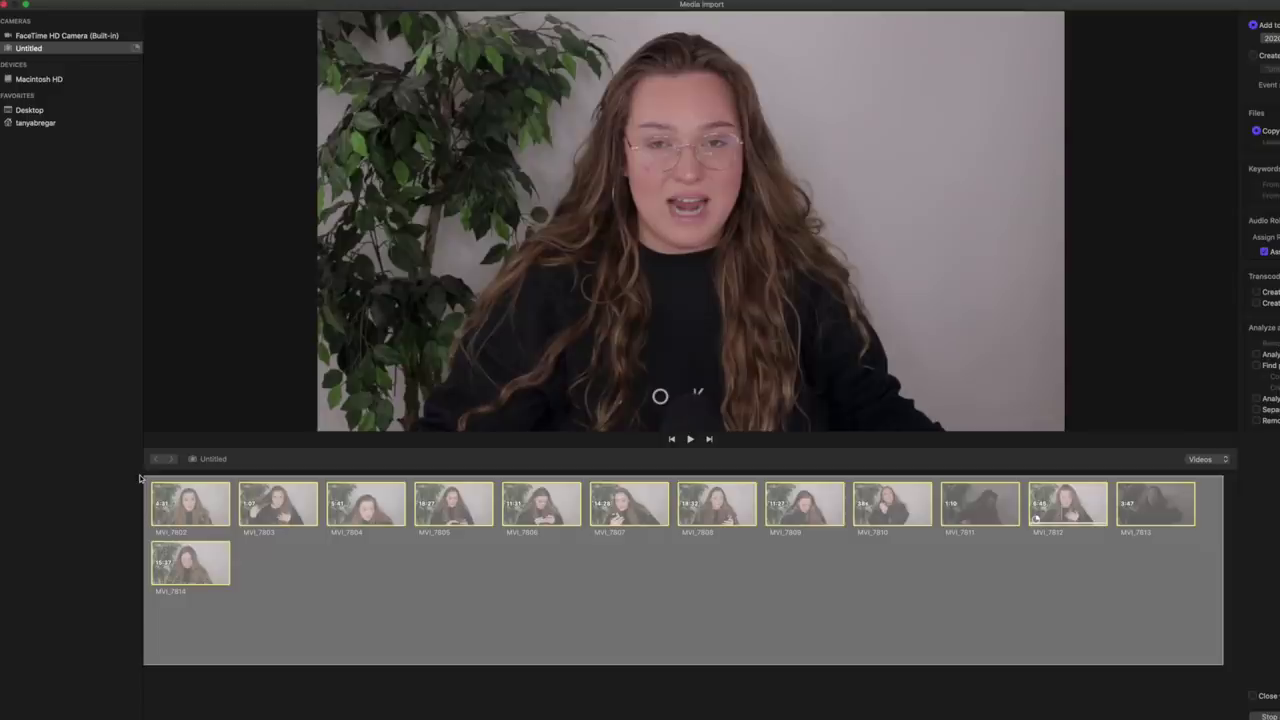
{"action": "key", "text": "super+a"}
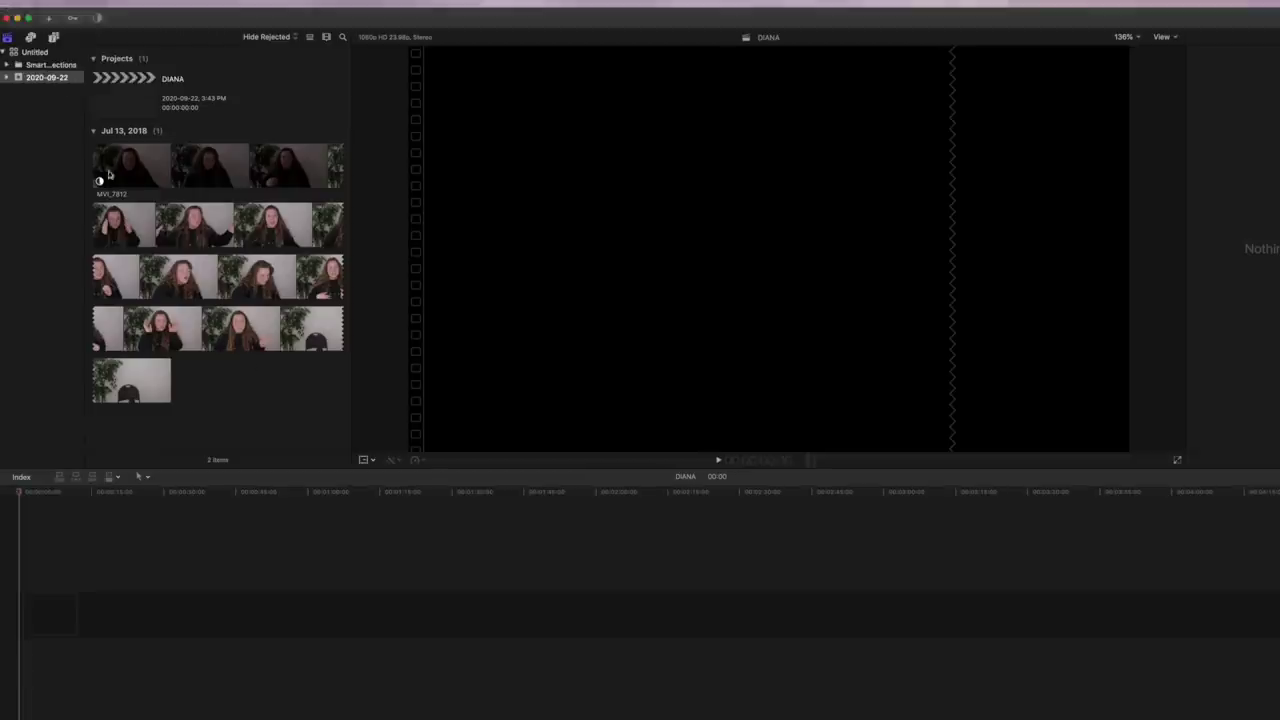
{"action": "left_click", "coordinate": [100, 182]}
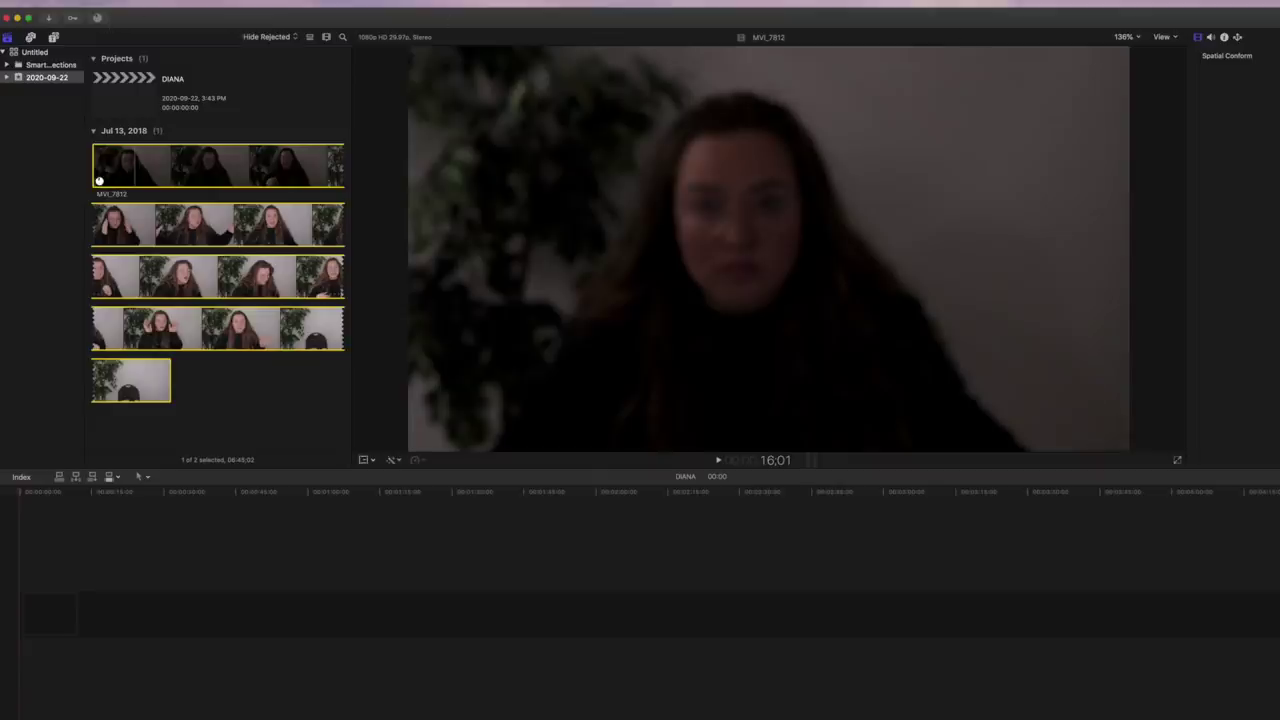
{"action": "left_click_drag", "start_coordinate": [192, 160], "coordinate": [301, 613]}
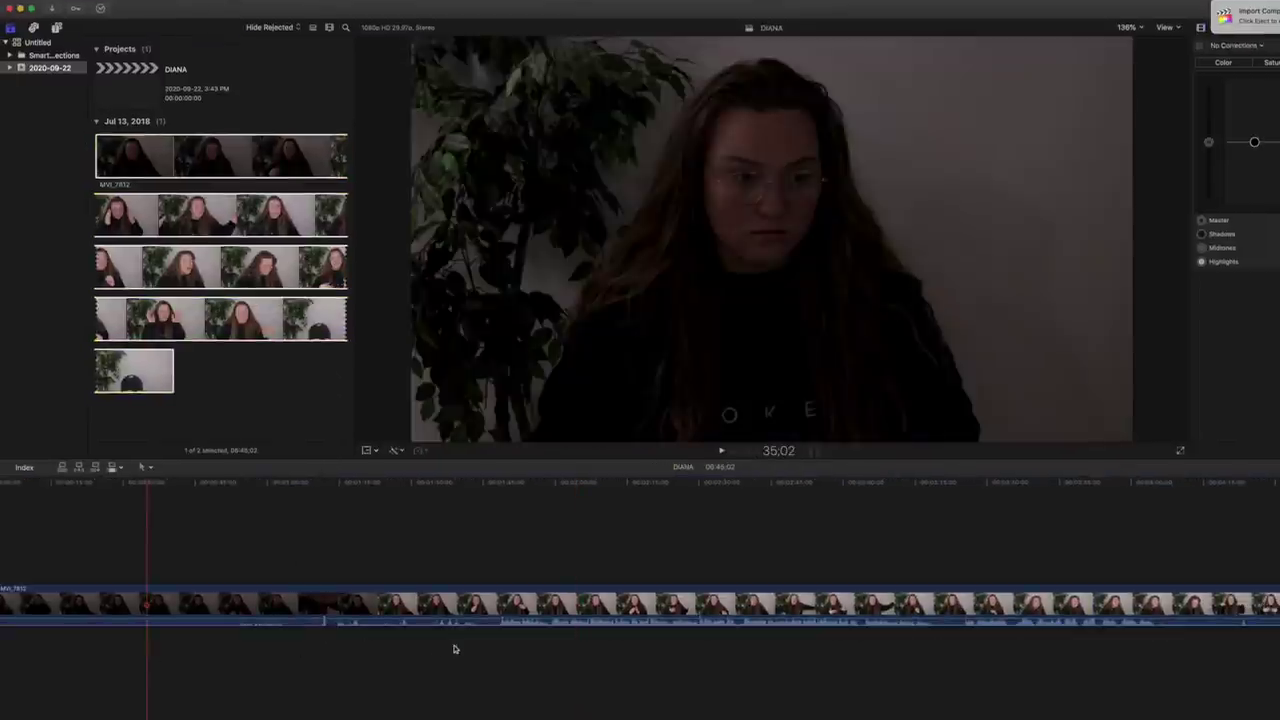
- Skim and play the dark opening of the MVI_7812 clip and split it at 54:04
{"action": "left_click", "coordinate": [151, 640]}
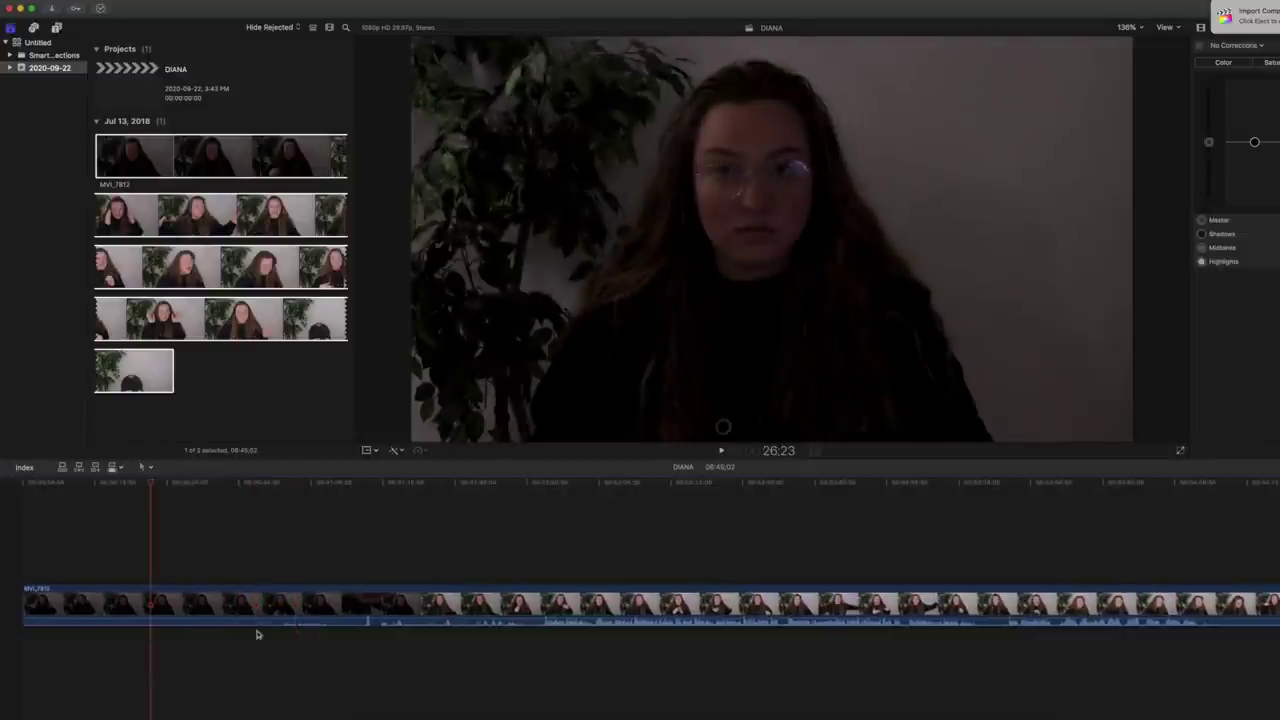
{"action": "left_click", "coordinate": [282, 652]}
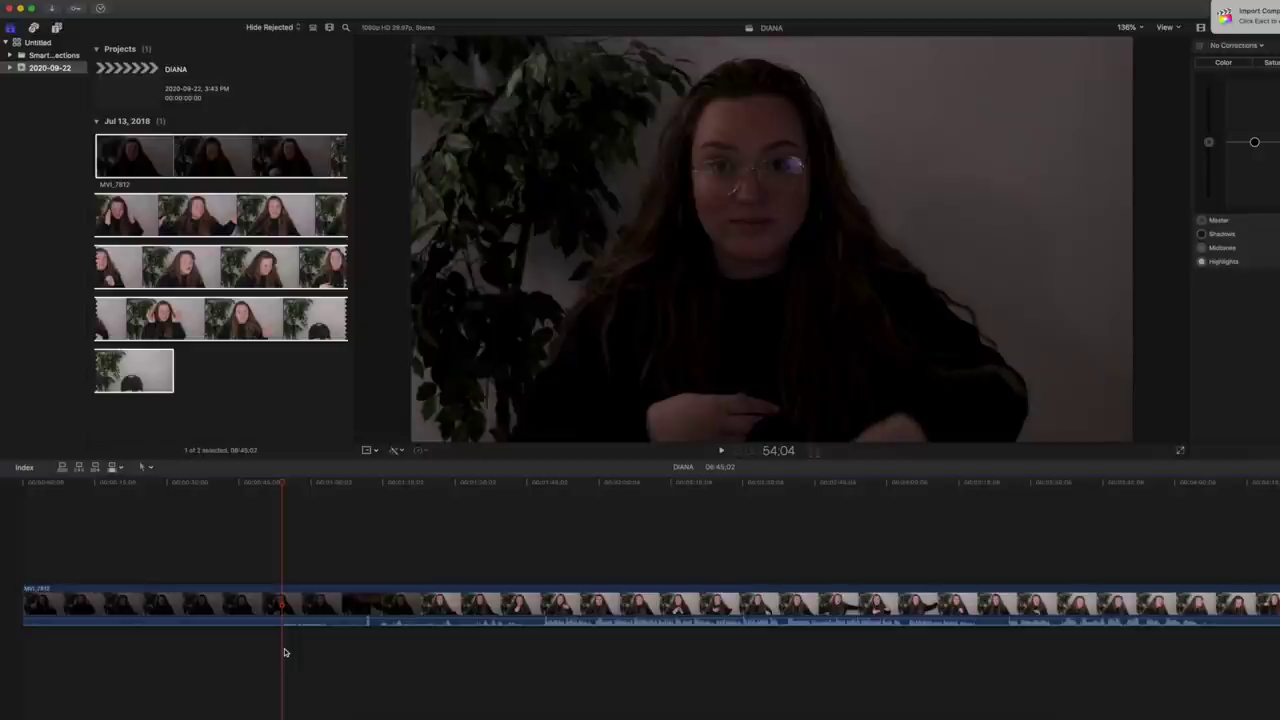
{"action": "key", "text": "space"}
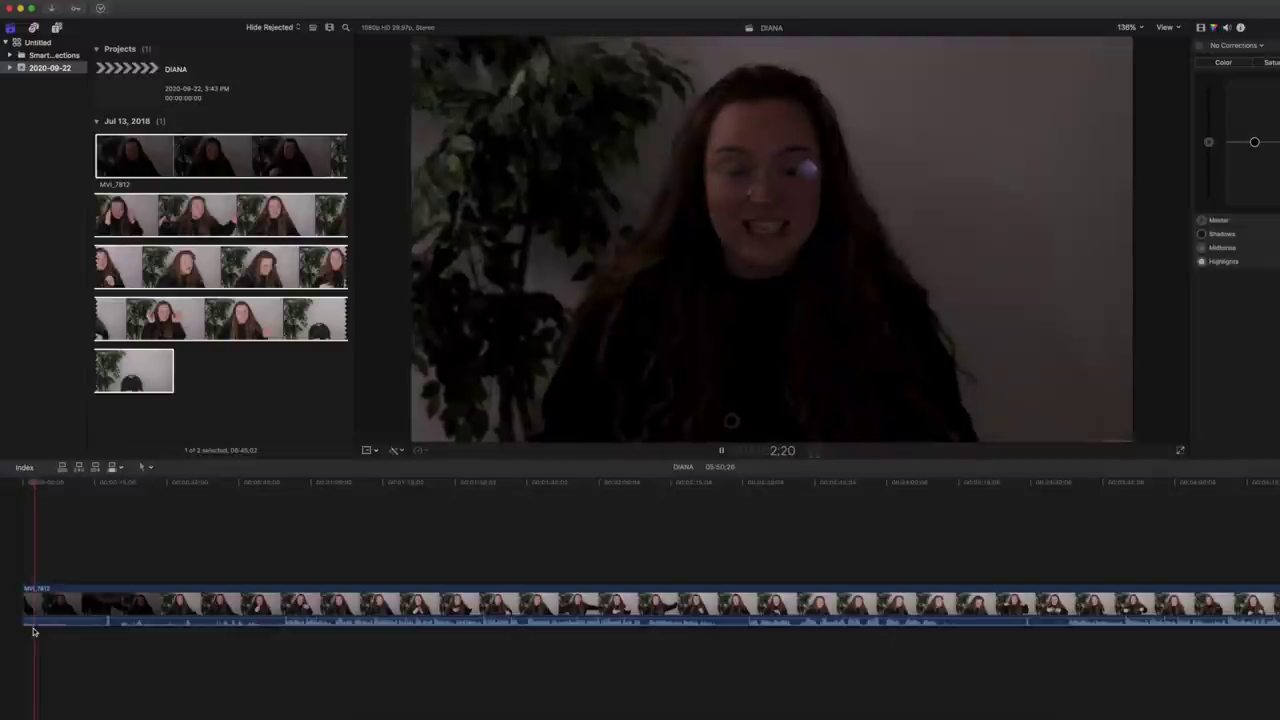
{"action": "key", "text": "super+shift+f"}
{"action": "key", "text": "Escape"}
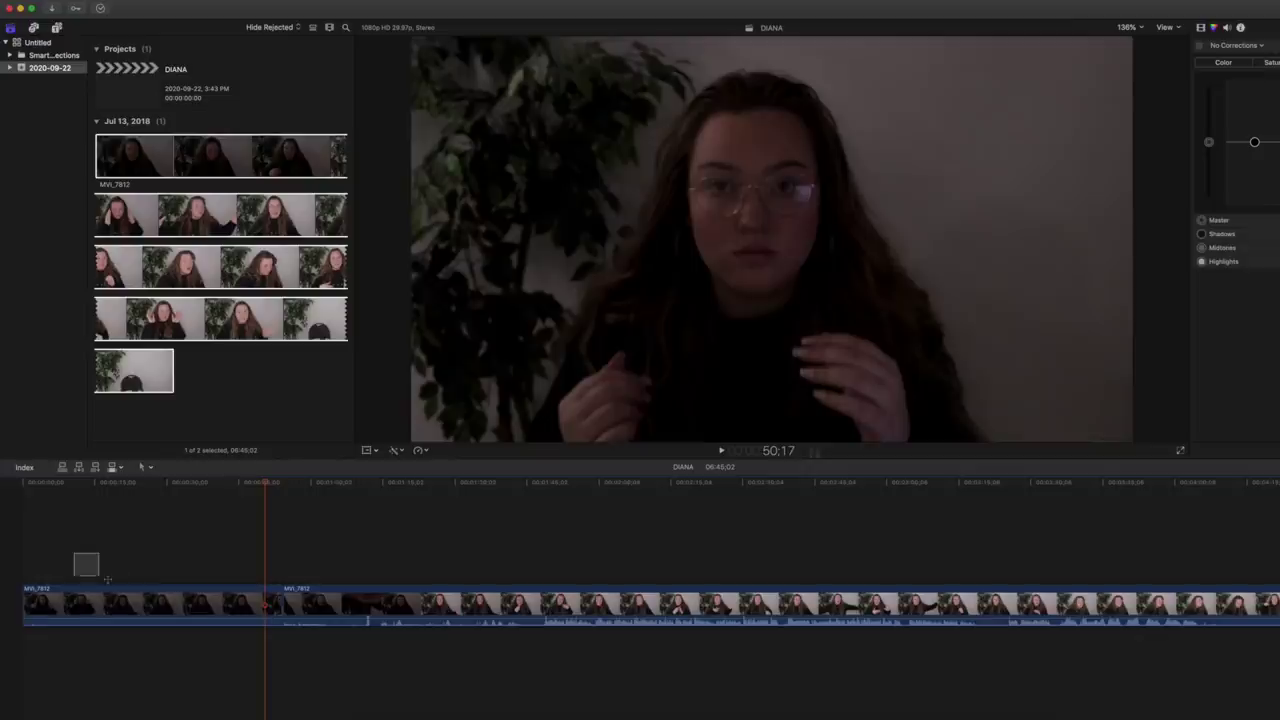
- Split the opening piece again at 44:11 and delete all footage before the 54:04 cut
{"action": "left_click", "coordinate": [90, 603]}
{"action": "left_click", "coordinate": [209, 668]}
{"action": "key", "text": "super+6"}
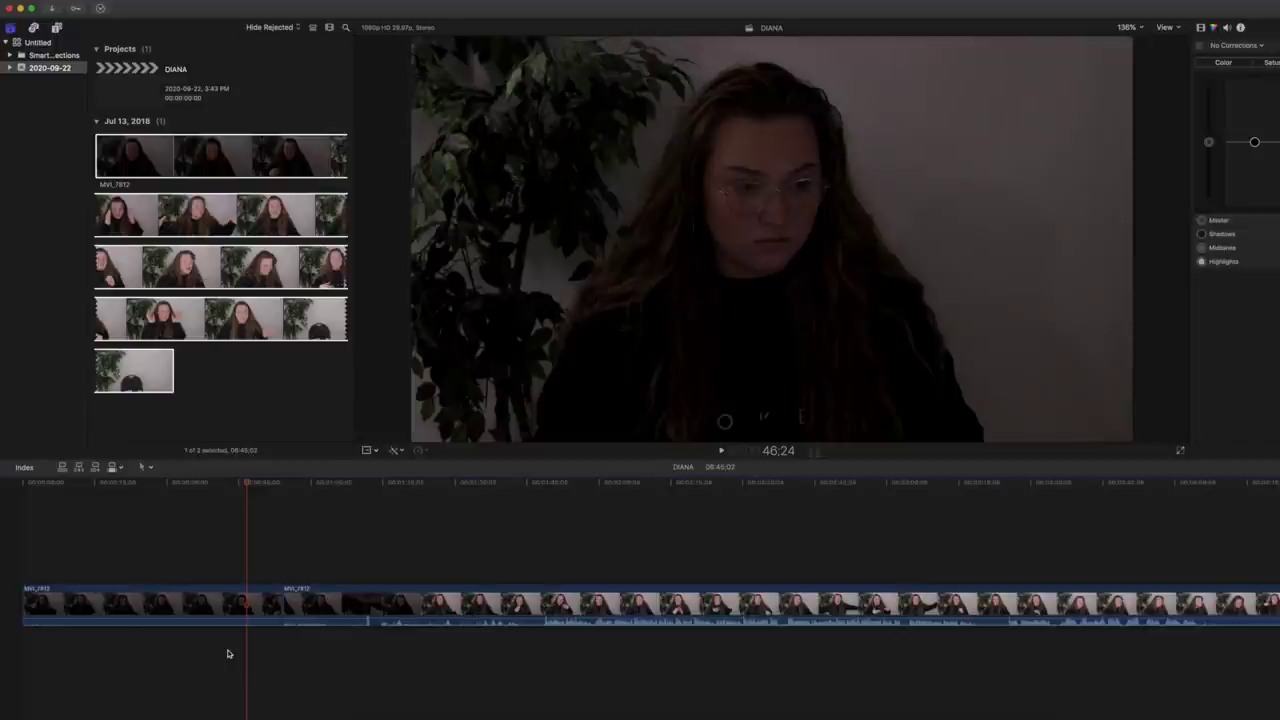
{"action": "left_click", "coordinate": [284, 634]}
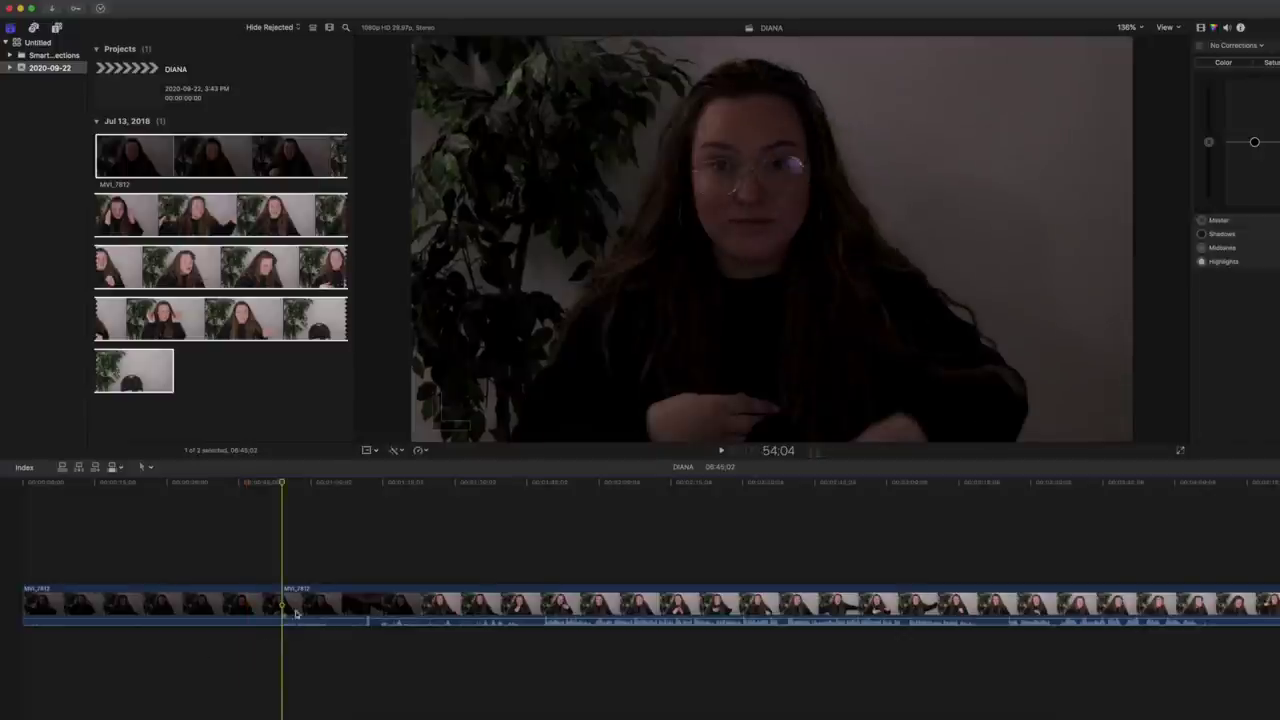
{"action": "right_click", "coordinate": [296, 606]}
{"action": "key", "text": "Escape"}
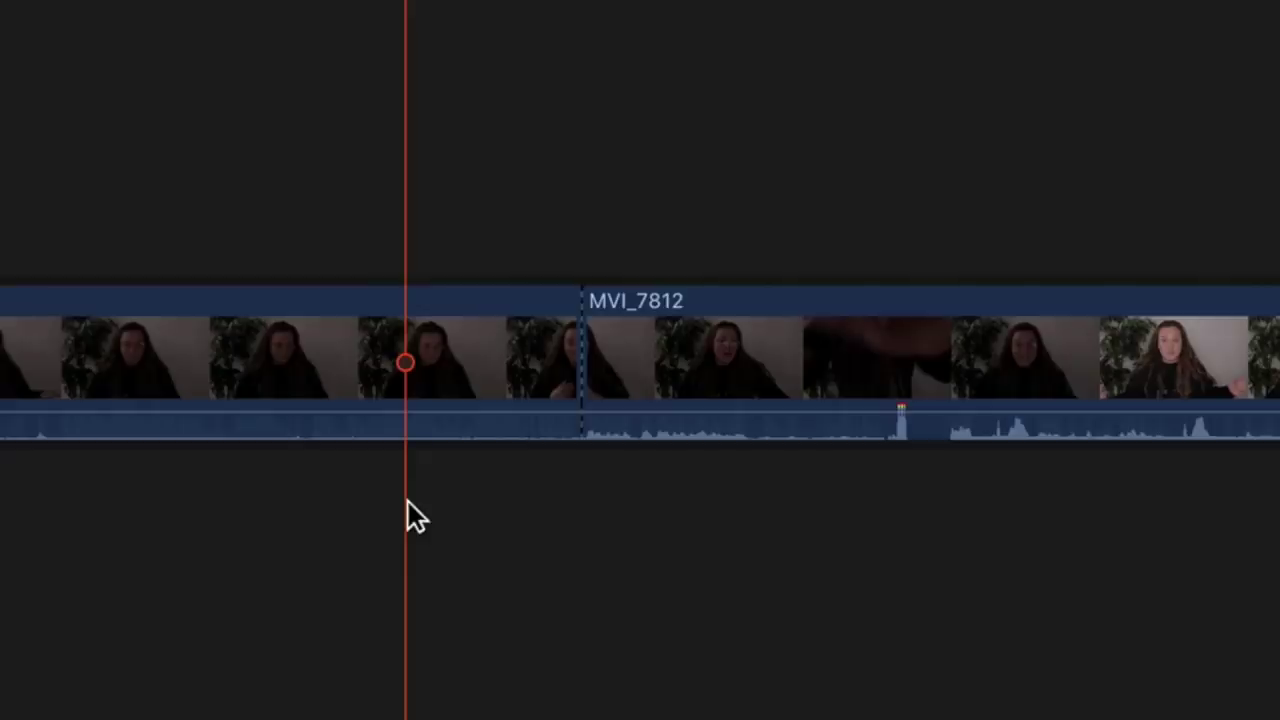
{"action": "key", "text": "cmd+b"}
{"action": "left_click", "coordinate": [201, 606]}
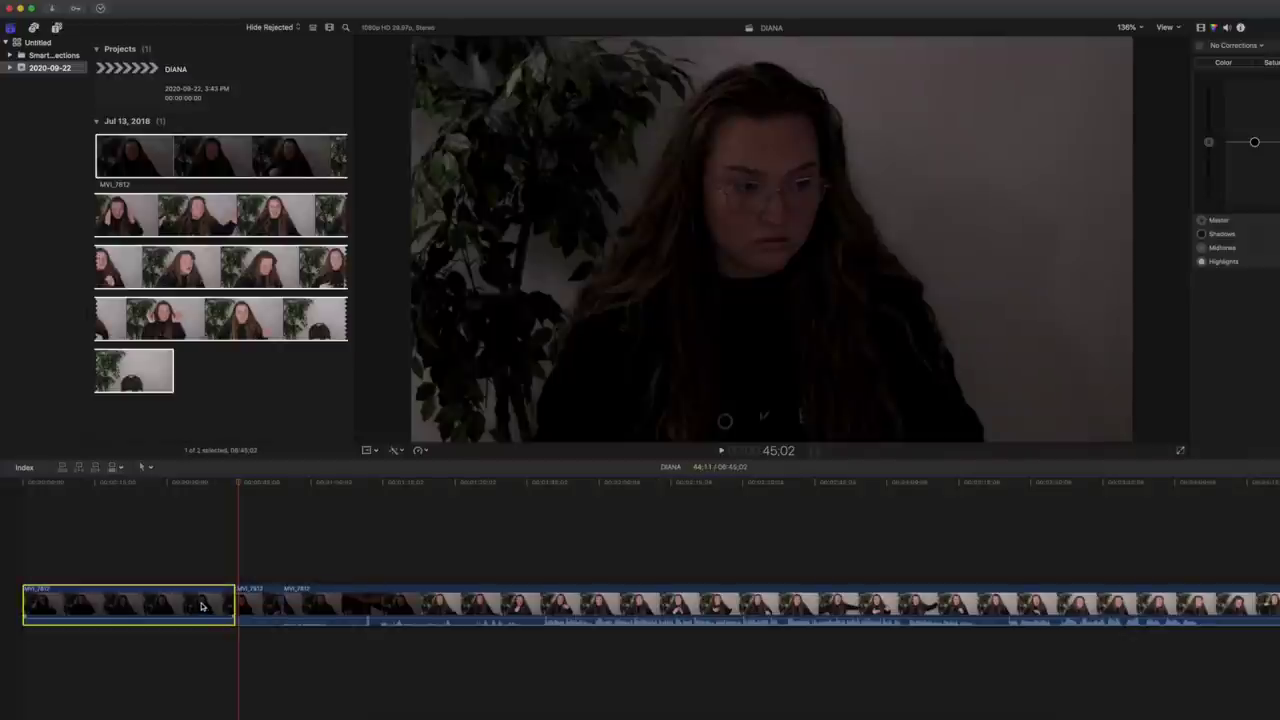
{"action": "key", "text": "Delete"}
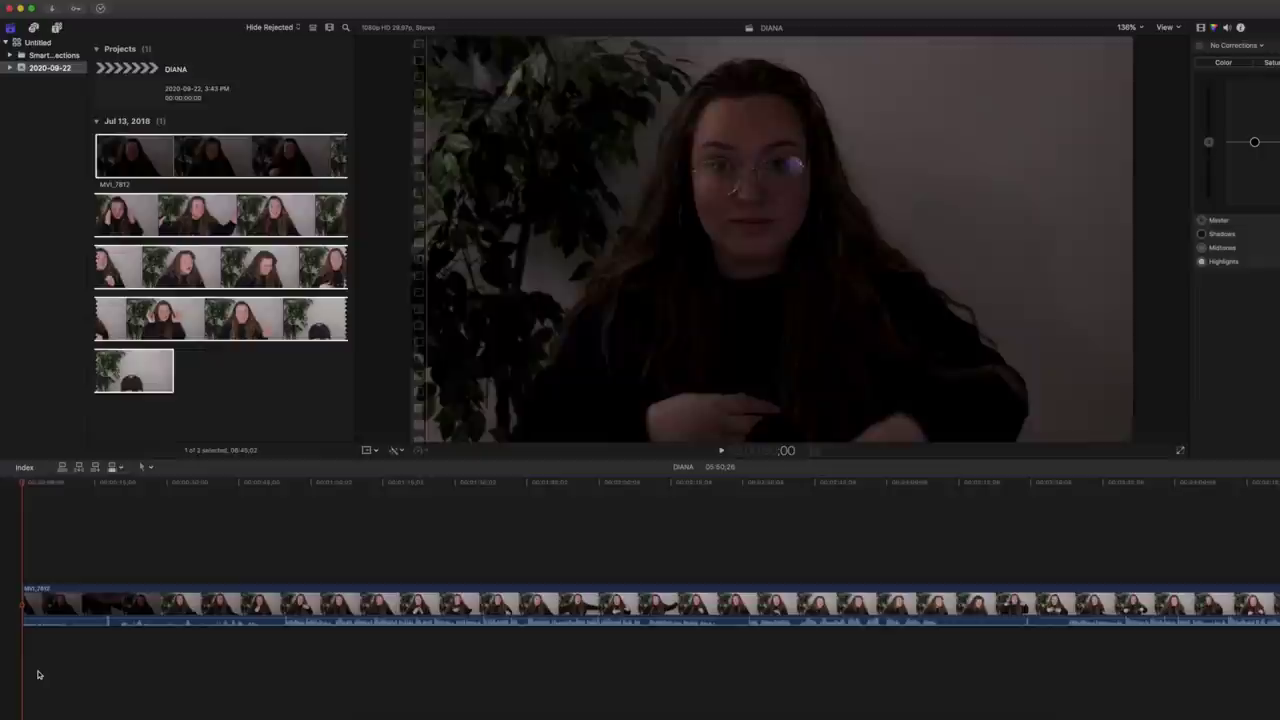
- Play the trimmed clip up to 3:06, enlarge the timeline with the Zoom tool, and turn on the Transform controls
{"action": "key", "text": "space"}
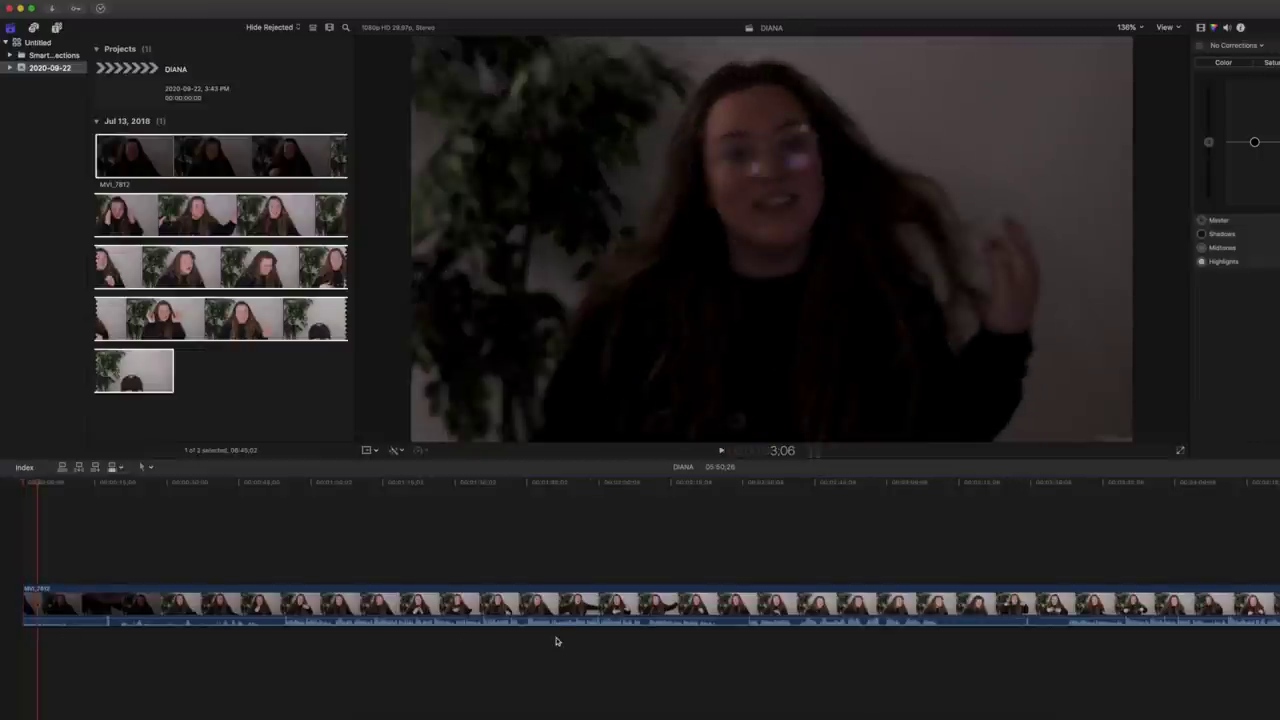
{"action": "left_click", "coordinate": [146, 467]}
{"action": "left_click", "coordinate": [158, 542]}
{"action": "left_click", "coordinate": [50, 617]}
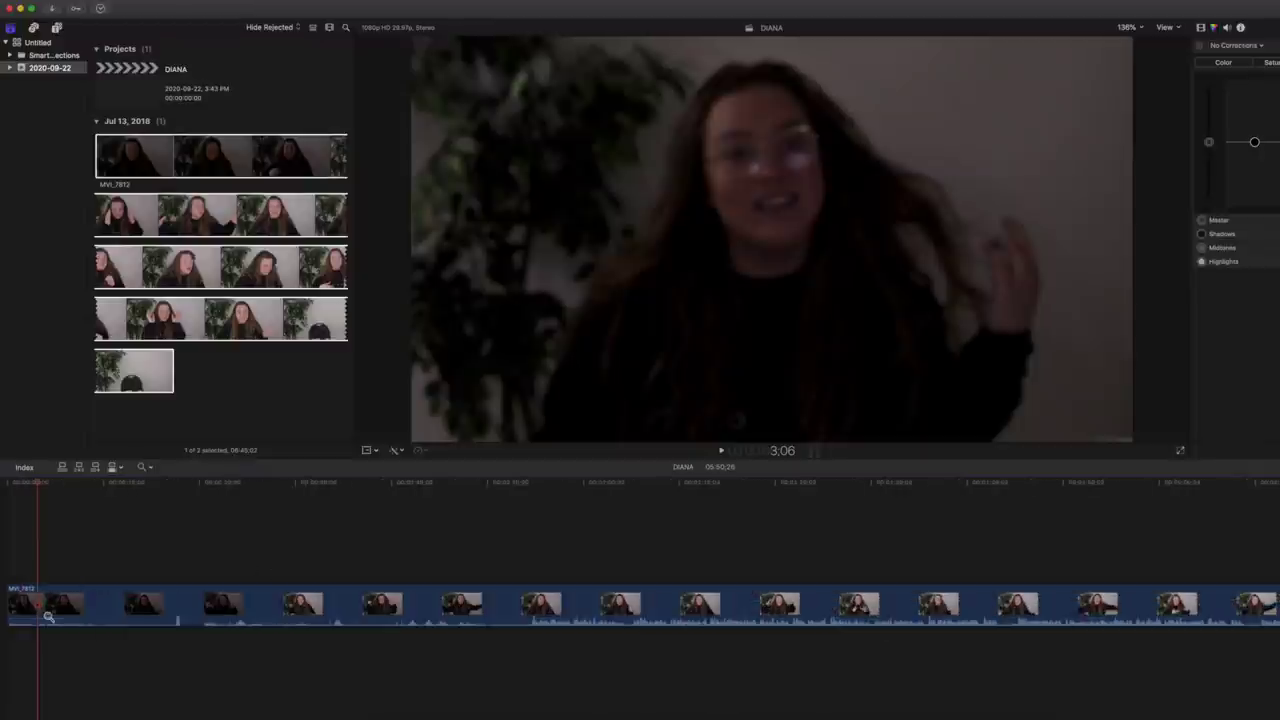
{"action": "left_click", "coordinate": [256, 607]}
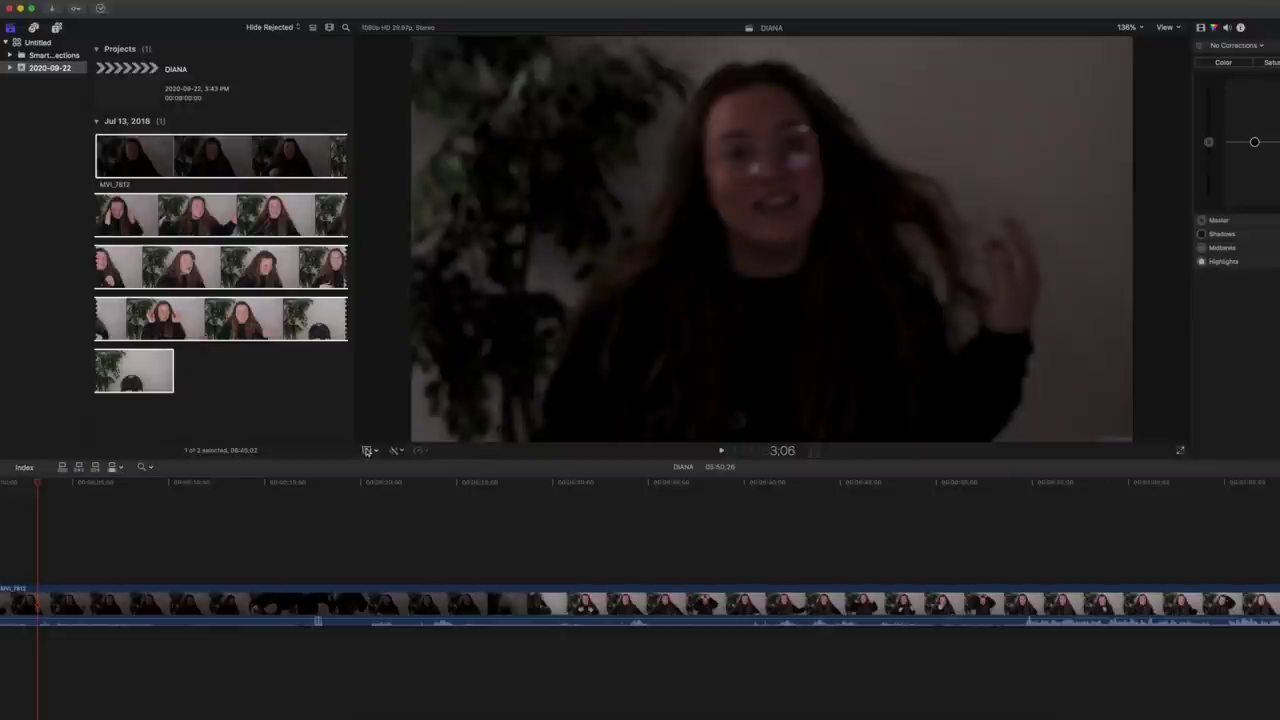
{"action": "left_click", "coordinate": [367, 452]}
{"action": "scroll", "coordinate": [331, 566], "scroll_direction": "left", "scroll_amount": 2}
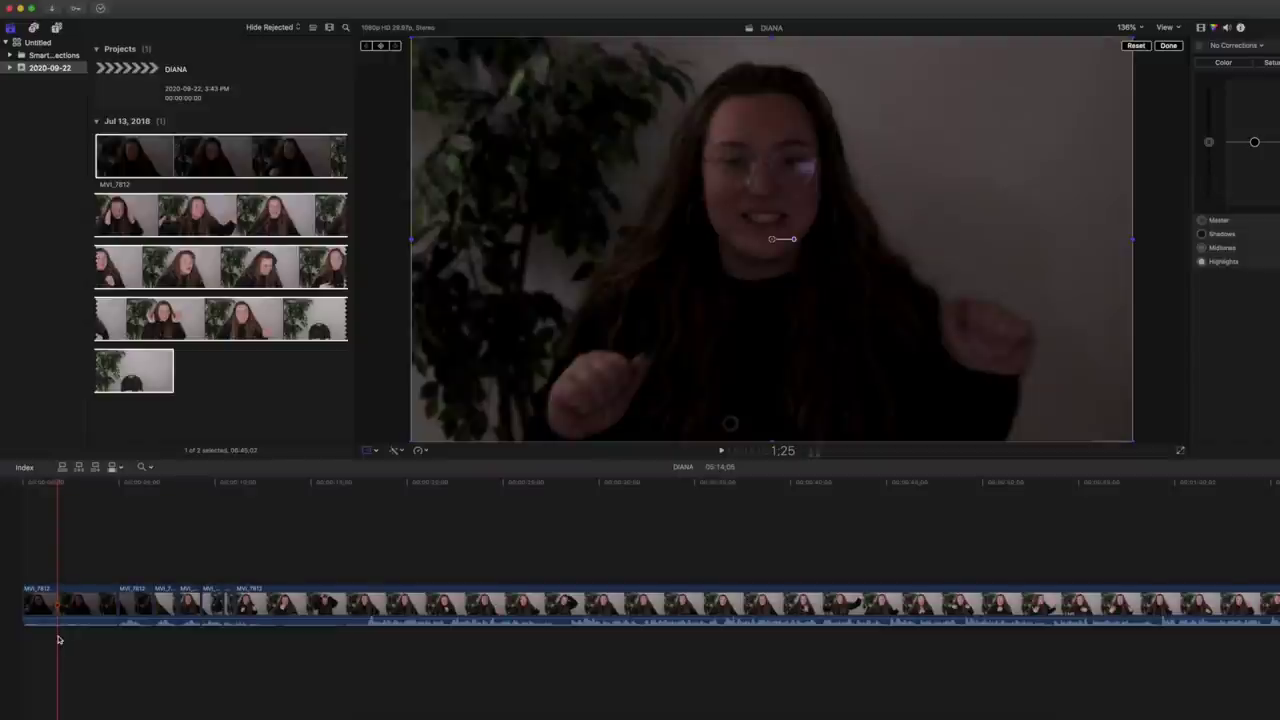
- Play back the shortened opening cuts and examine the audio waveform of the long clip
{"action": "key", "text": "space"}
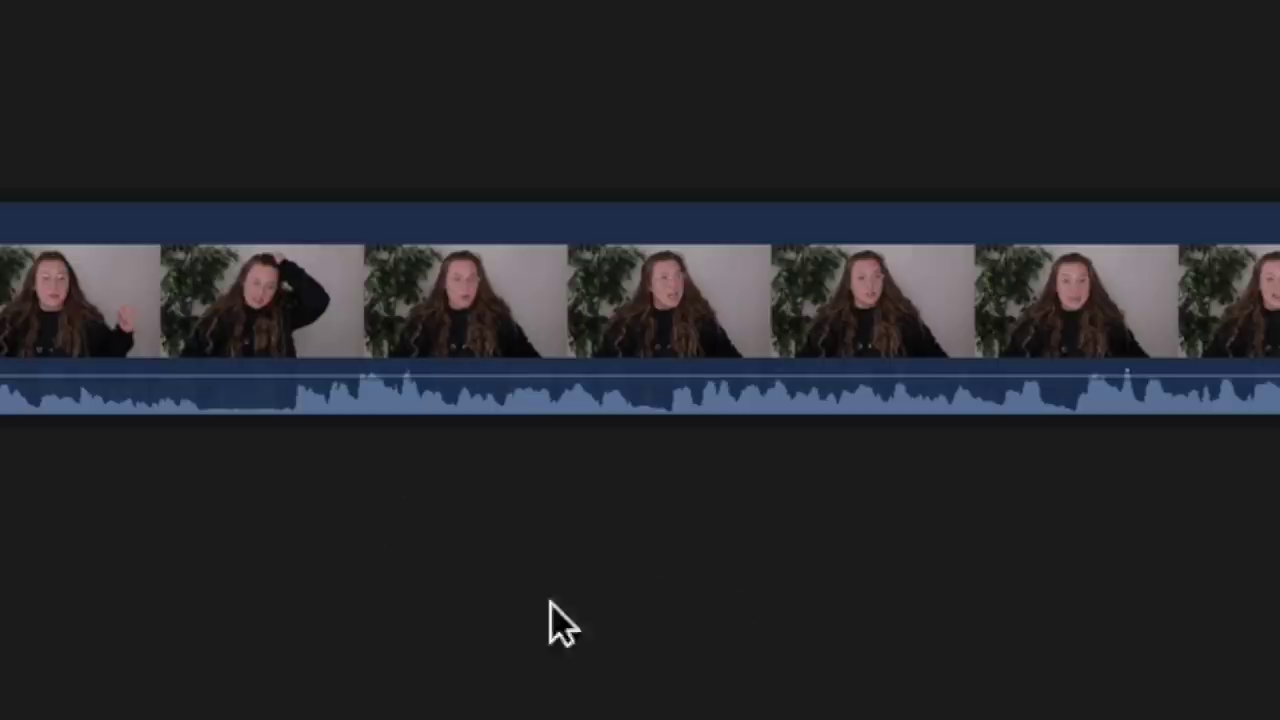
{"action": "left_click_drag", "start_coordinate": [546, 570], "coordinate": [575, 643]}
{"action": "left_click_drag", "start_coordinate": [327, 505], "coordinate": [327, 505]}
{"action": "key", "text": "super+shift+a"}
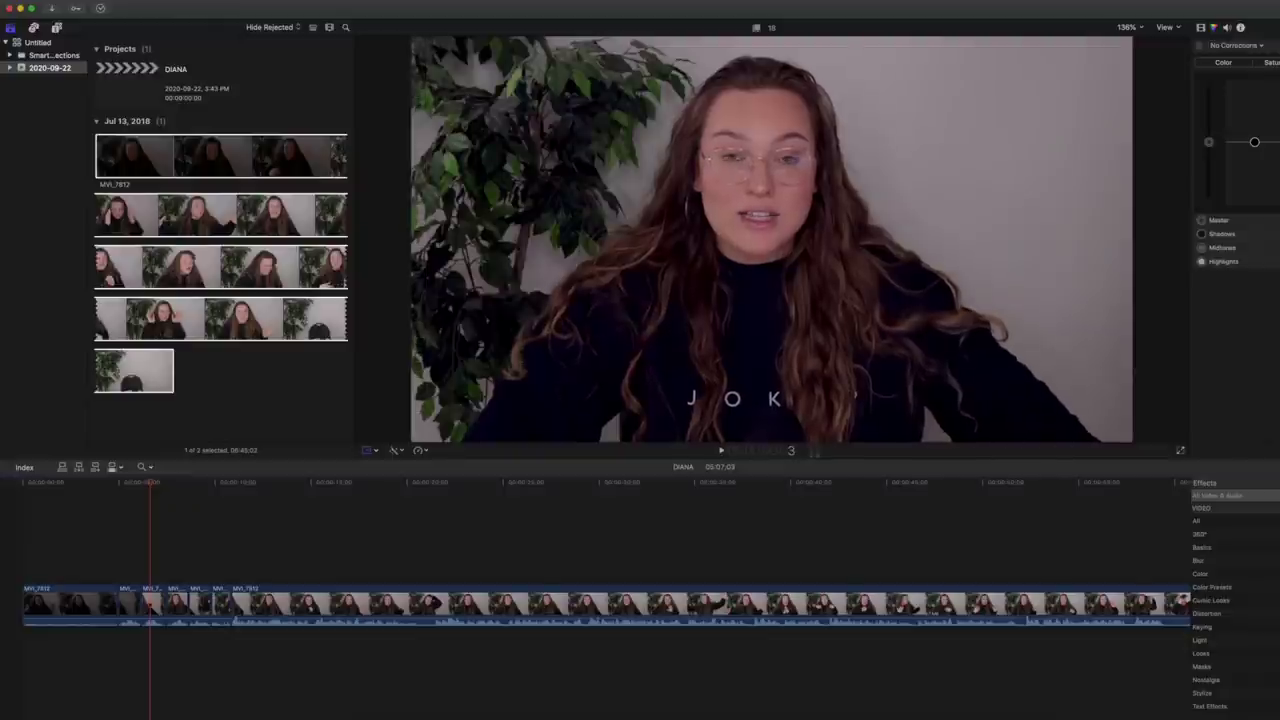
- Insert the MVI_7805 clip after the short opening cuts and compare its colour with the preceding clip
{"action": "key", "text": "shift+t"}
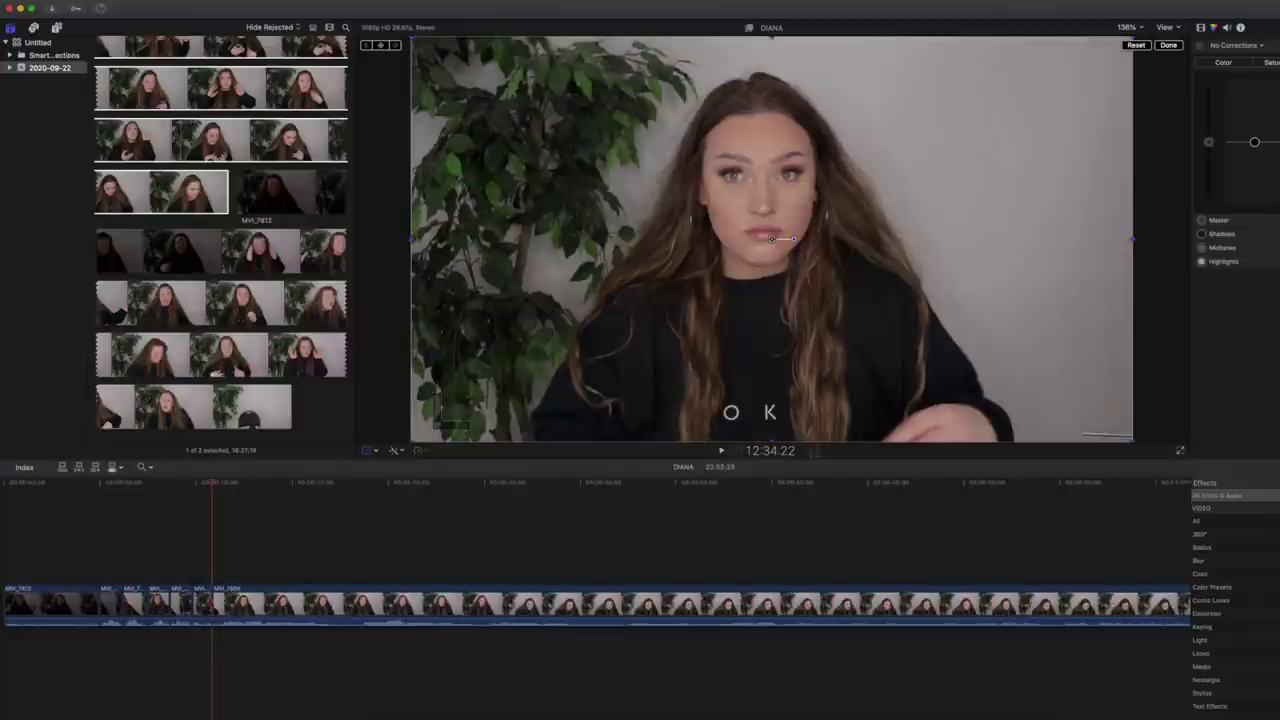
{"action": "left_click_drag", "start_coordinate": [160, 190], "coordinate": [226, 603]}
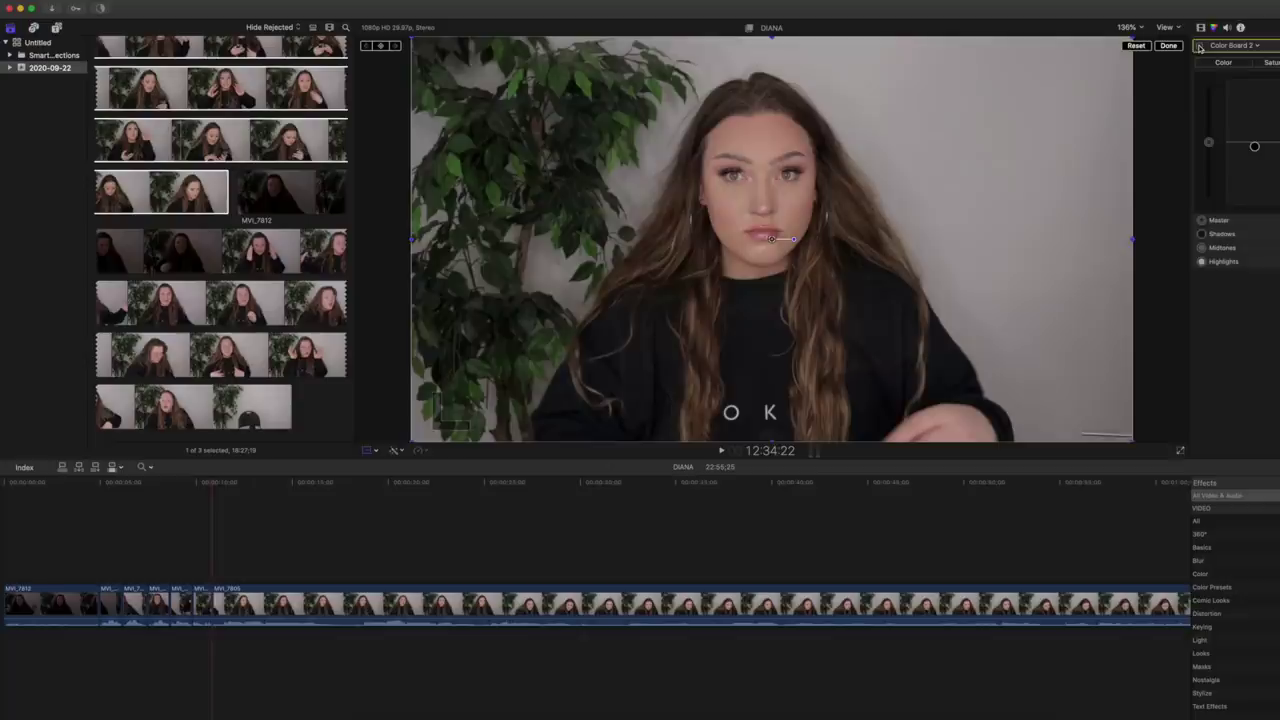
{"action": "scroll", "coordinate": [259, 628], "scroll_direction": "left", "scroll_amount": 2}
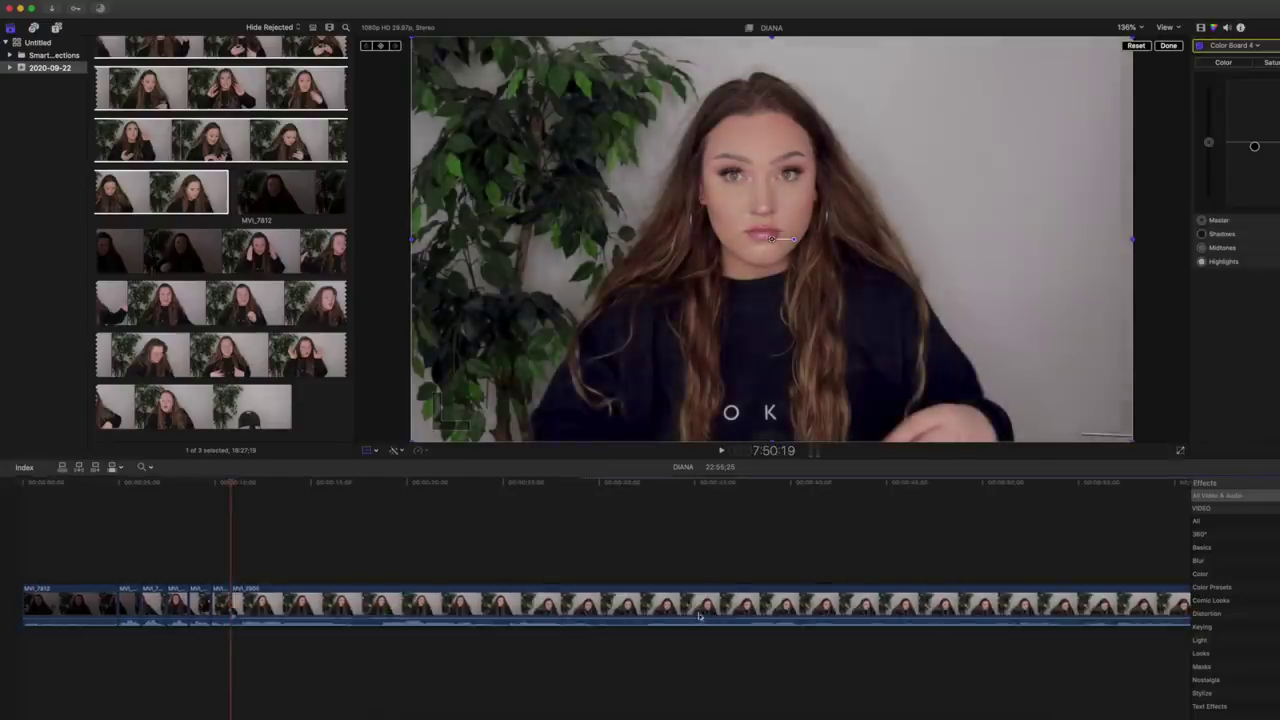
{"action": "left_click_drag", "start_coordinate": [386, 645], "coordinate": [222, 604]}
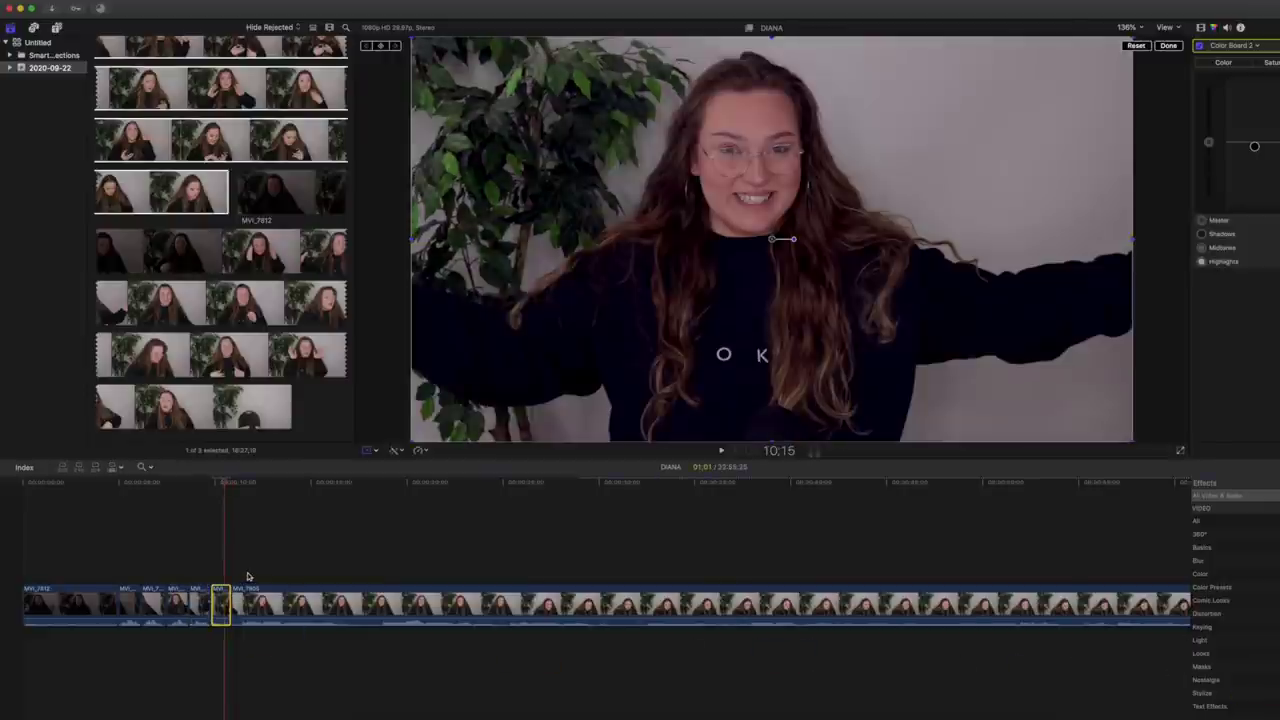
{"action": "left_click", "coordinate": [252, 575]}
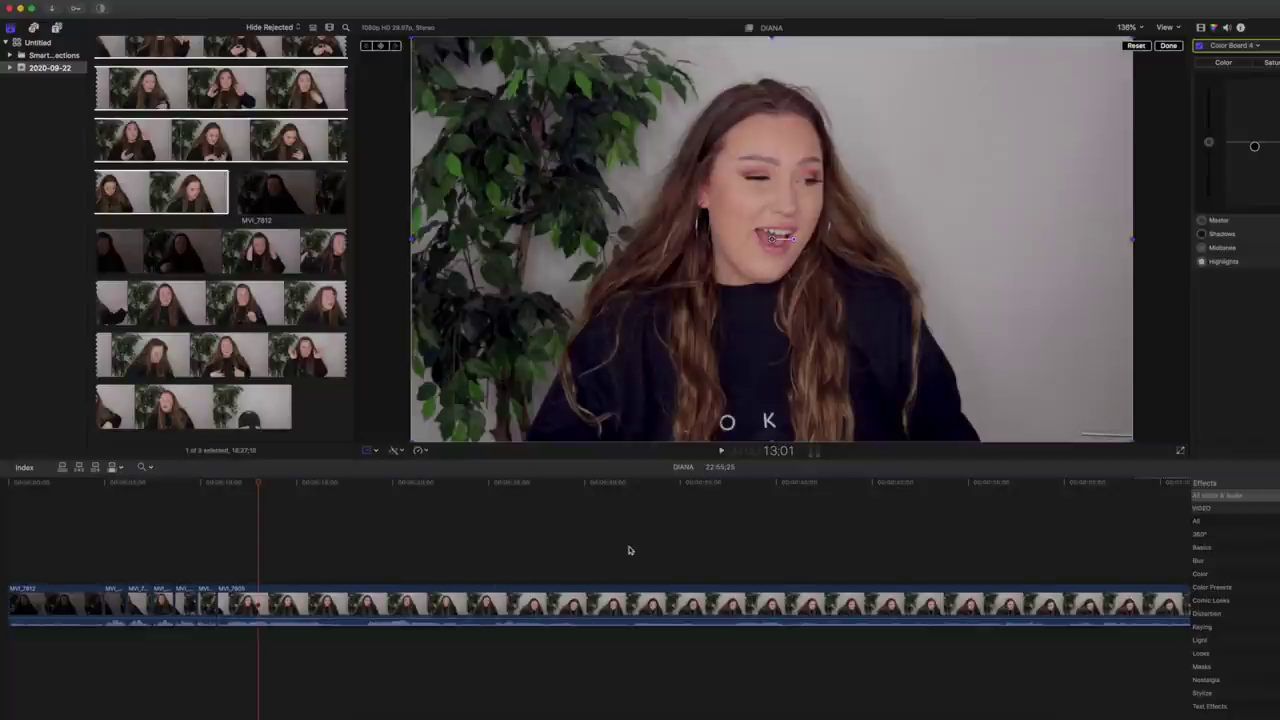
{"action": "left_click", "coordinate": [629, 550]}
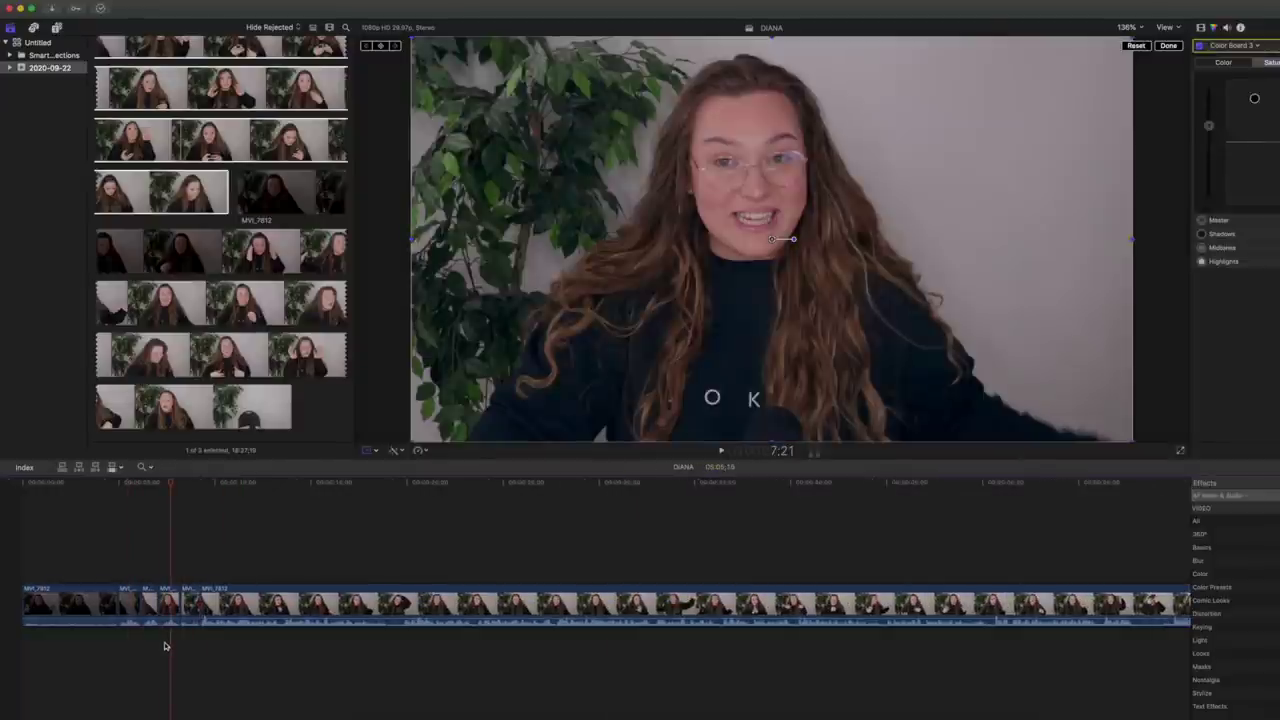
- Switch Color Board 3 off and on at 7:11 to compare the clip with and without correction
{"action": "left_click", "coordinate": [165, 646]}
{"action": "left_click", "coordinate": [1199, 46]}
{"action": "left_click", "coordinate": [1199, 47]}
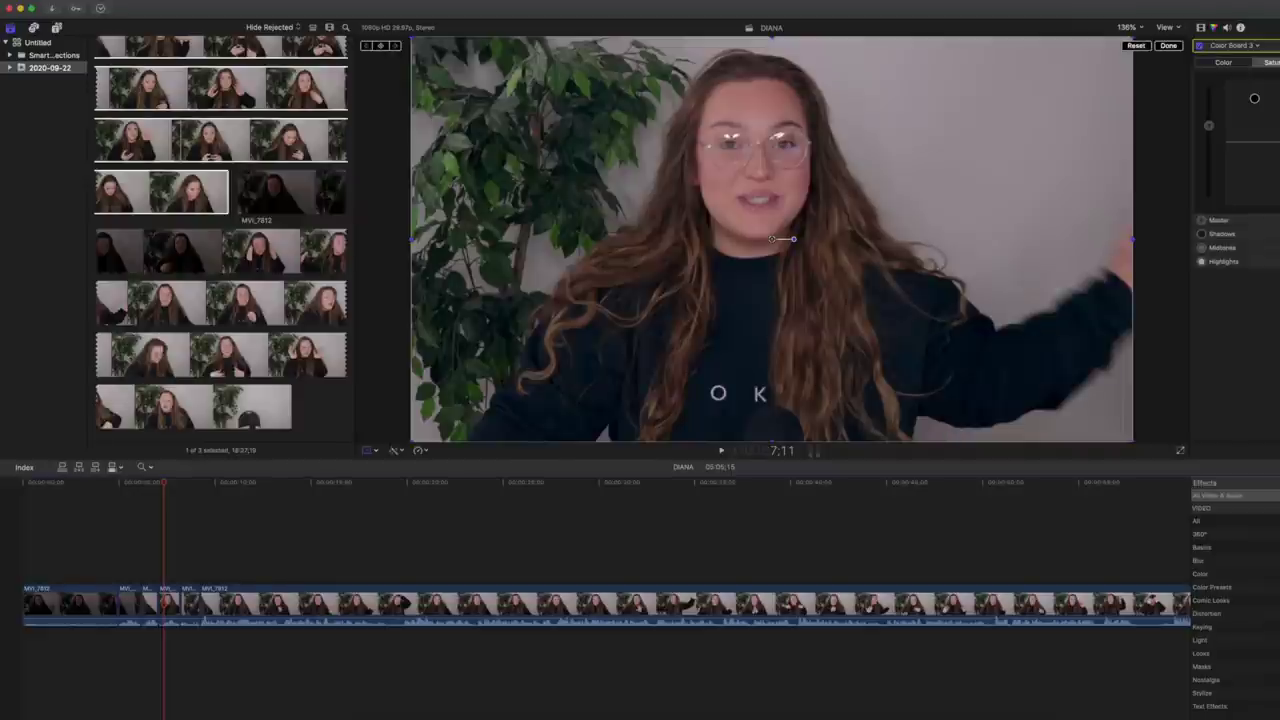
- Narrow the editor window until the full Color Board fits, and paste the copied effects onto the short clip at 8:07
{"action": "left_click_drag", "start_coordinate": [1163, 172], "coordinate": [619, 243]}
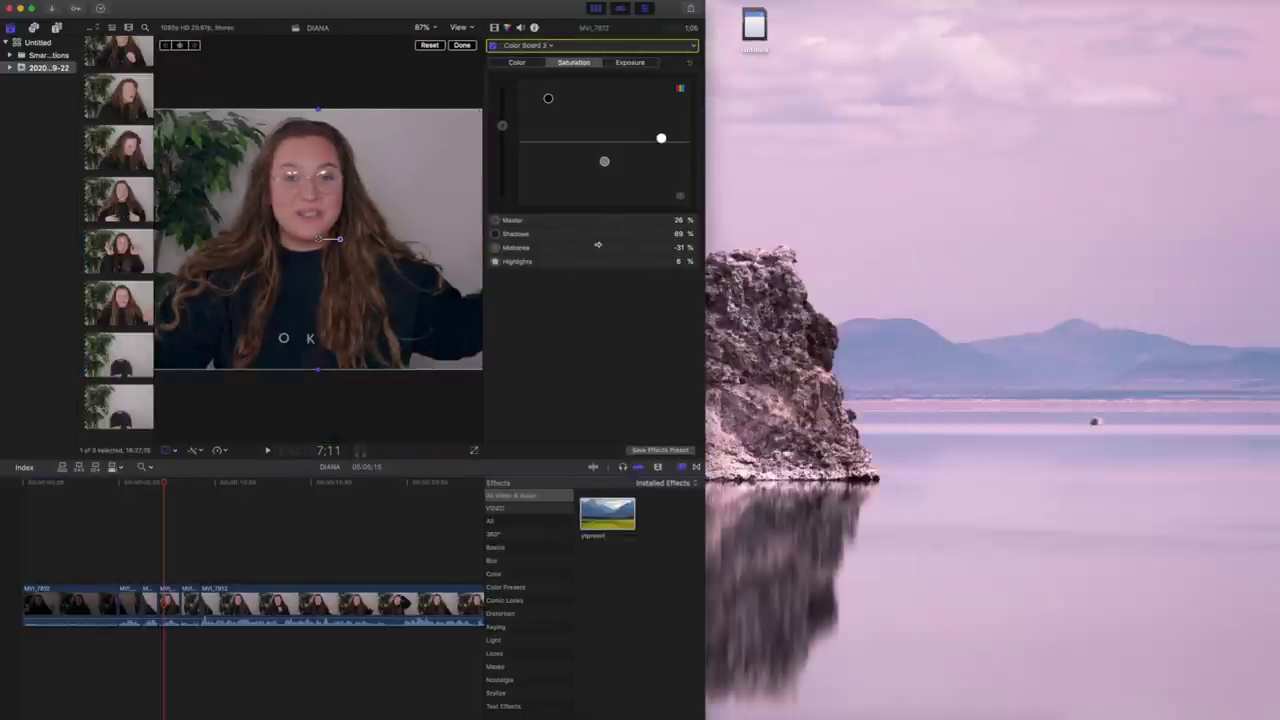
{"action": "left_click_drag", "start_coordinate": [668, 252], "coordinate": [703, 271]}
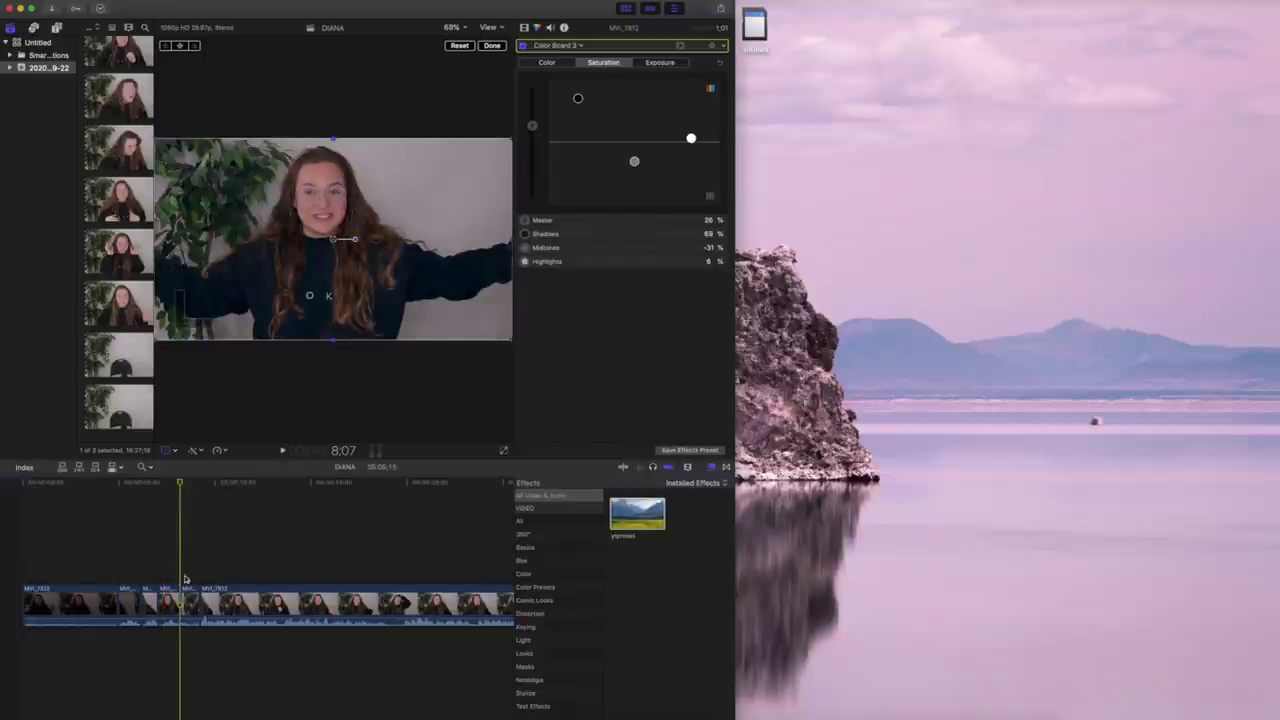
{"action": "key", "text": "alt+super+v"}
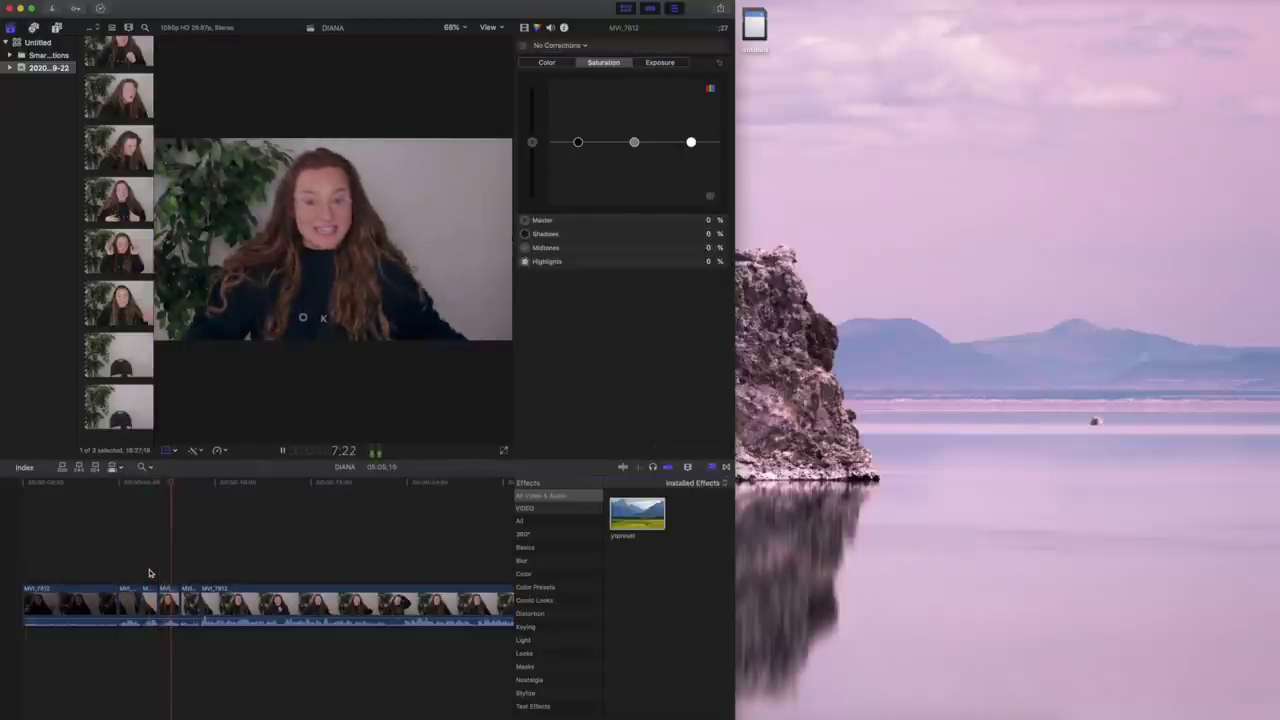
{"action": "left_click", "coordinate": [161, 573]}
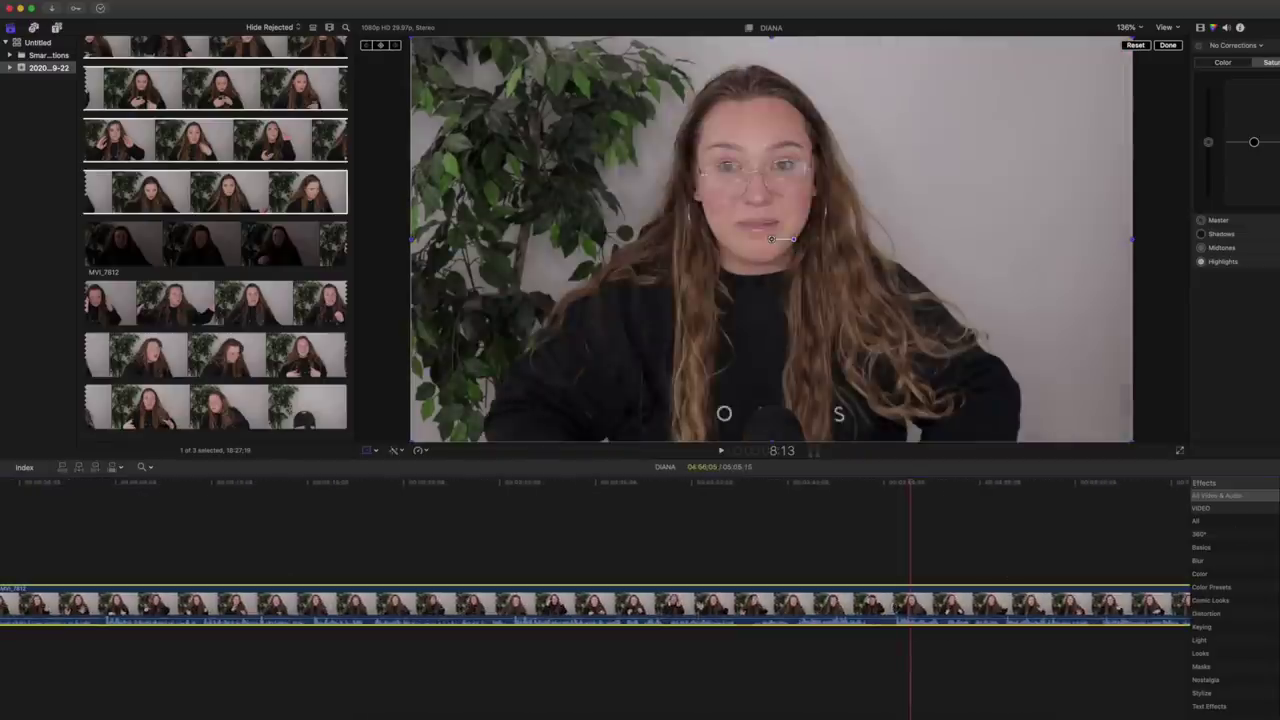
- Play back the DIANA timeline from the short opening cuts to review the corrected clips
{"action": "left_click_drag", "start_coordinate": [950, 583], "coordinate": [932, 587]}
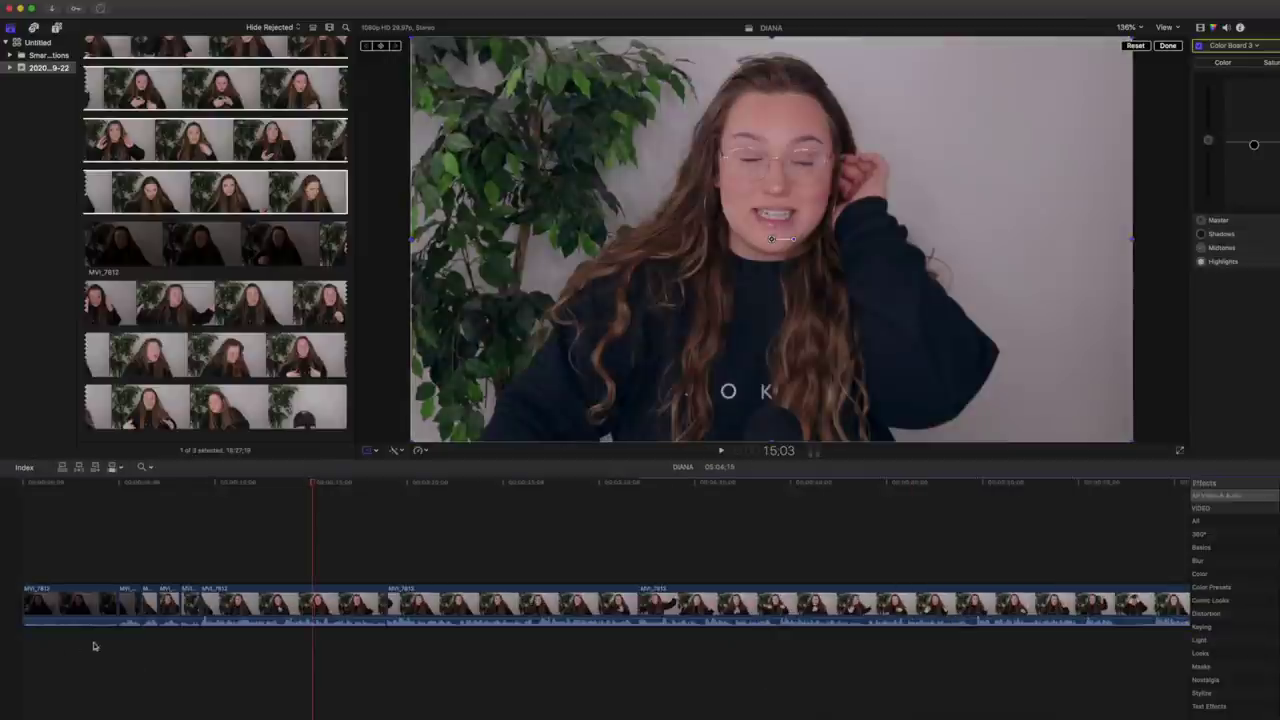
{"action": "left_click", "coordinate": [125, 641]}
{"action": "key", "text": "space"}
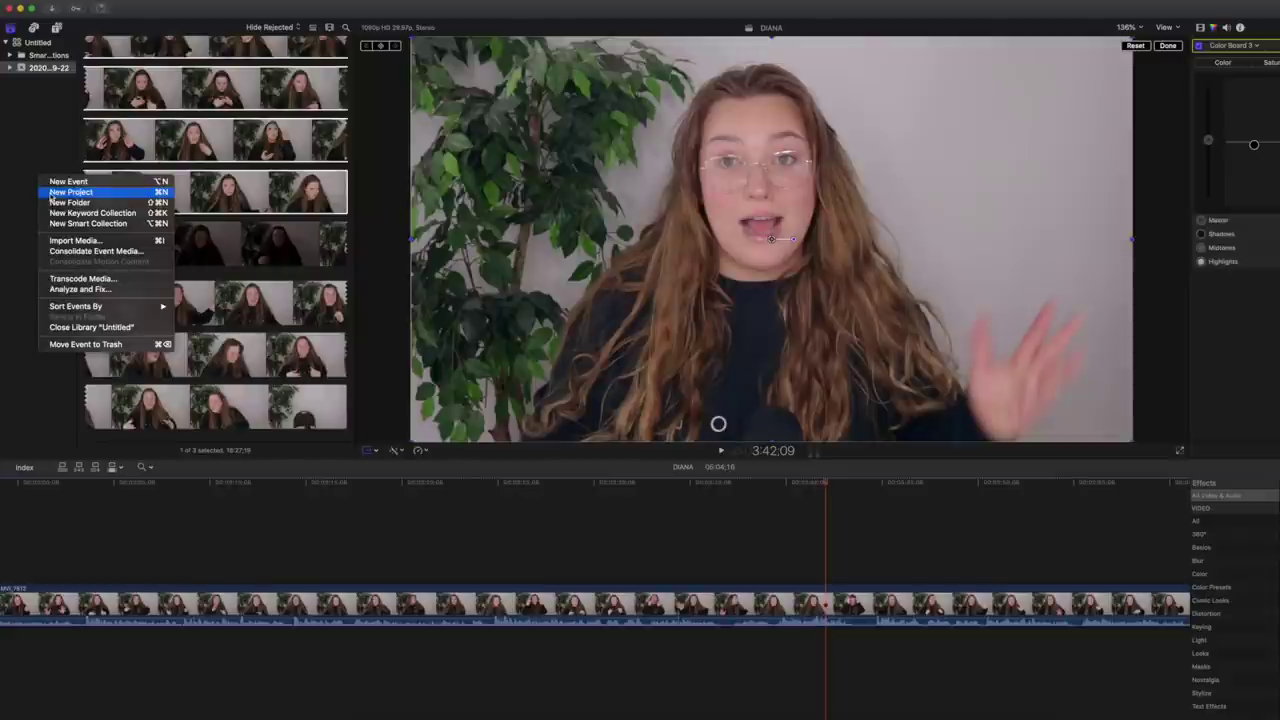
{"action": "left_click", "coordinate": [83, 200]}
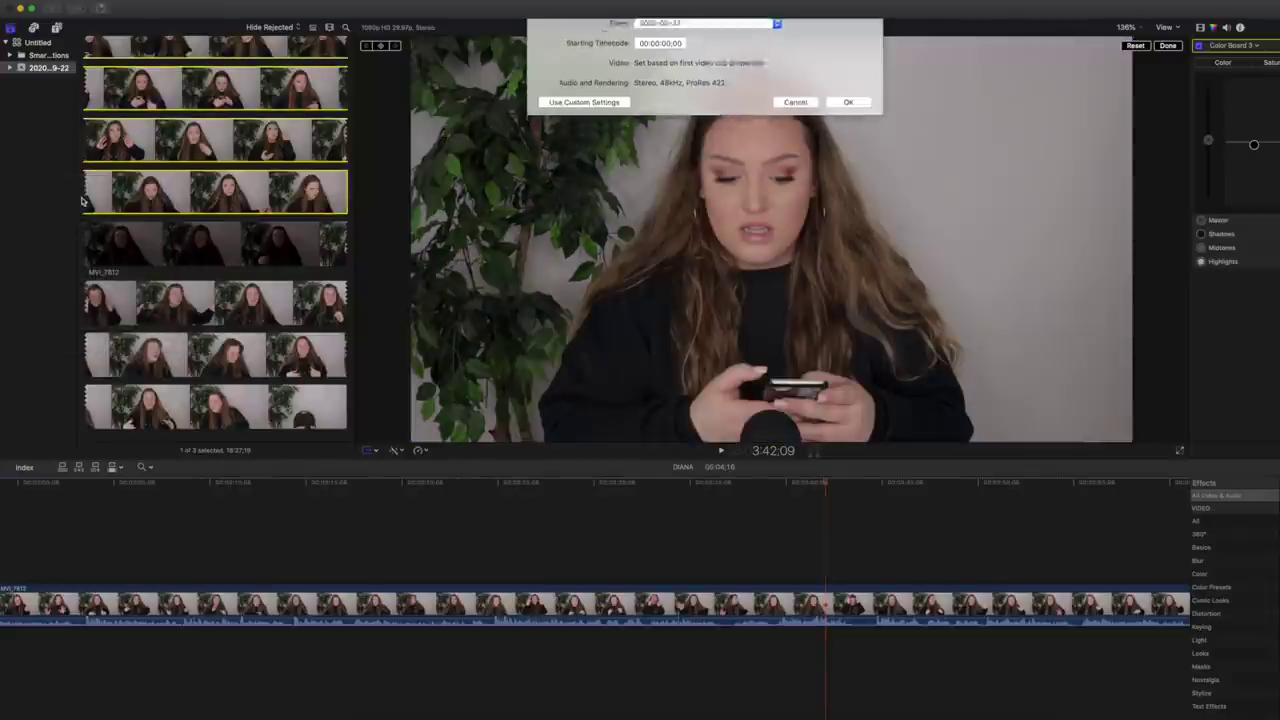
{"action": "left_click", "coordinate": [775, 128]}
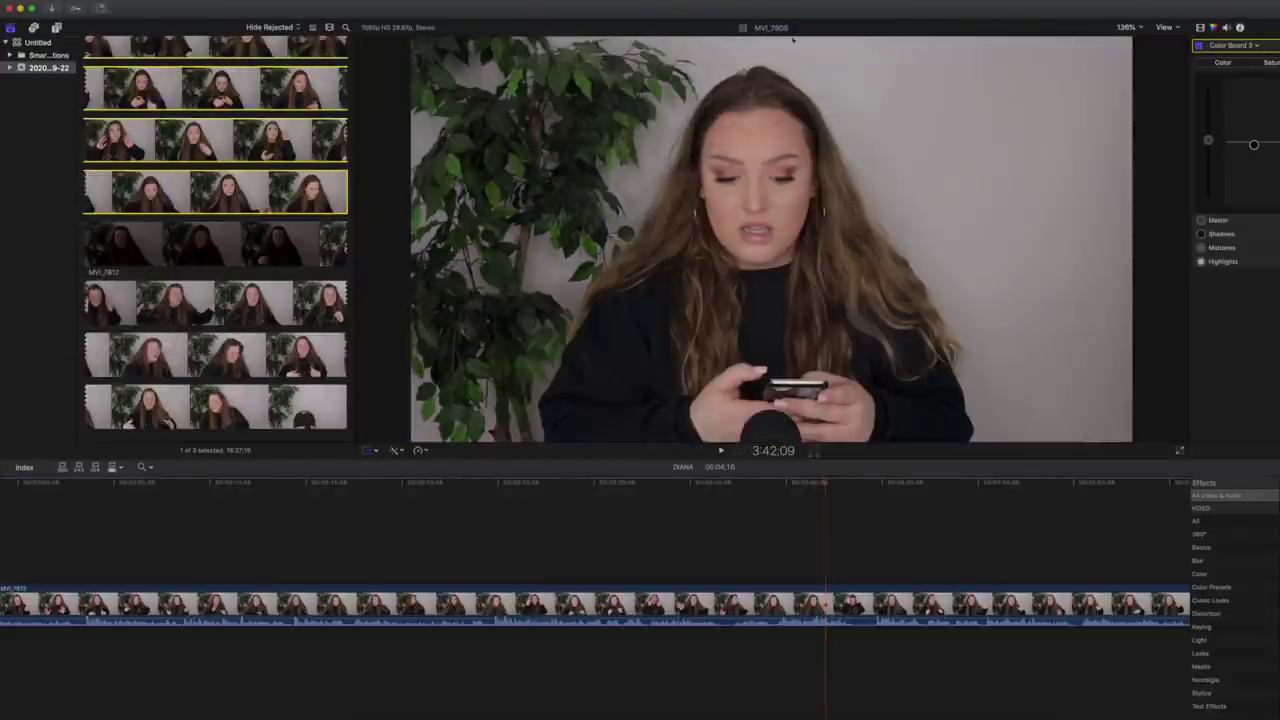
{"action": "left_click", "coordinate": [384, 578]}
{"action": "key", "text": "super+6"}
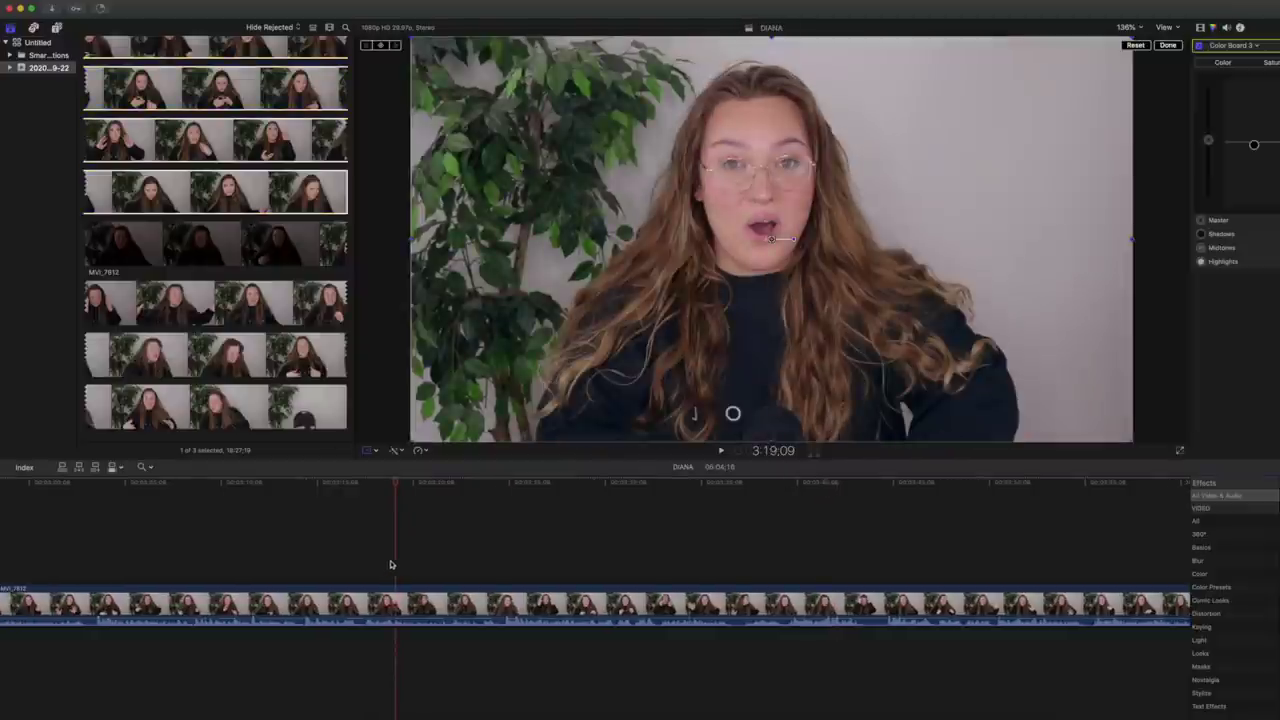
- Create a new project named "diana bitlife challenge" in the 2020-09-22 event
{"action": "right_click", "coordinate": [26, 148]}
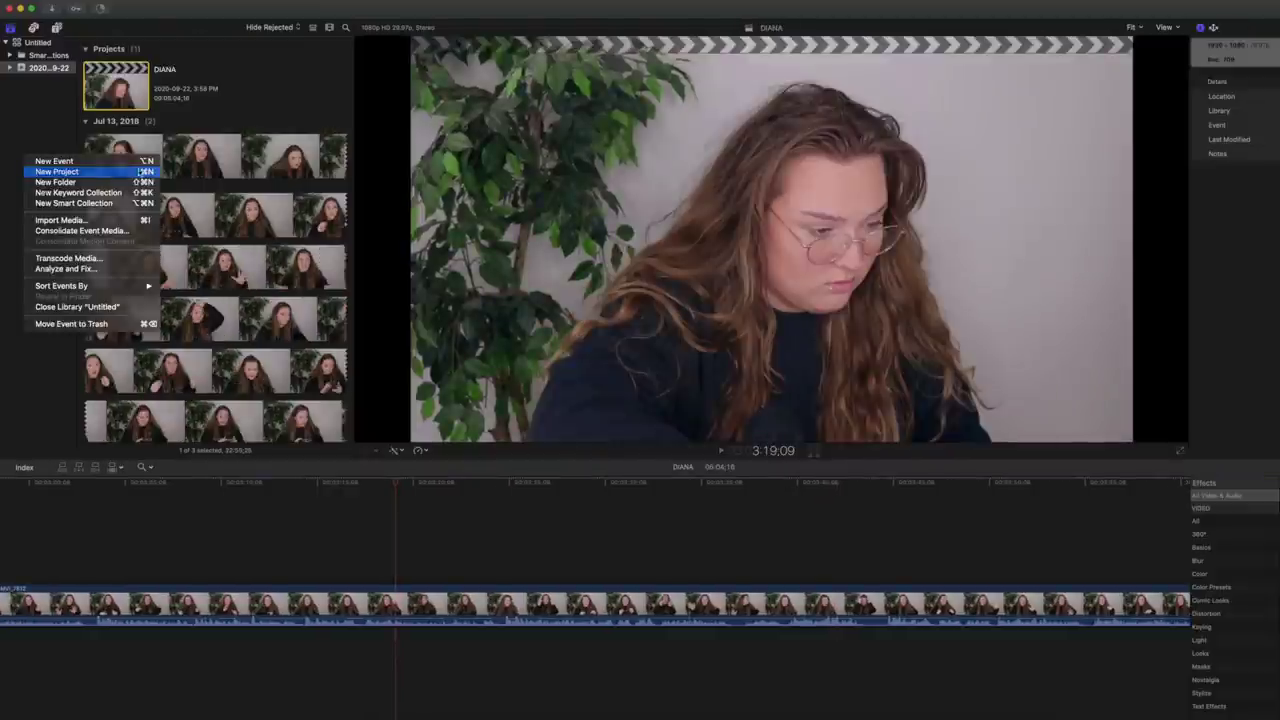
{"action": "left_click", "coordinate": [120, 171]}
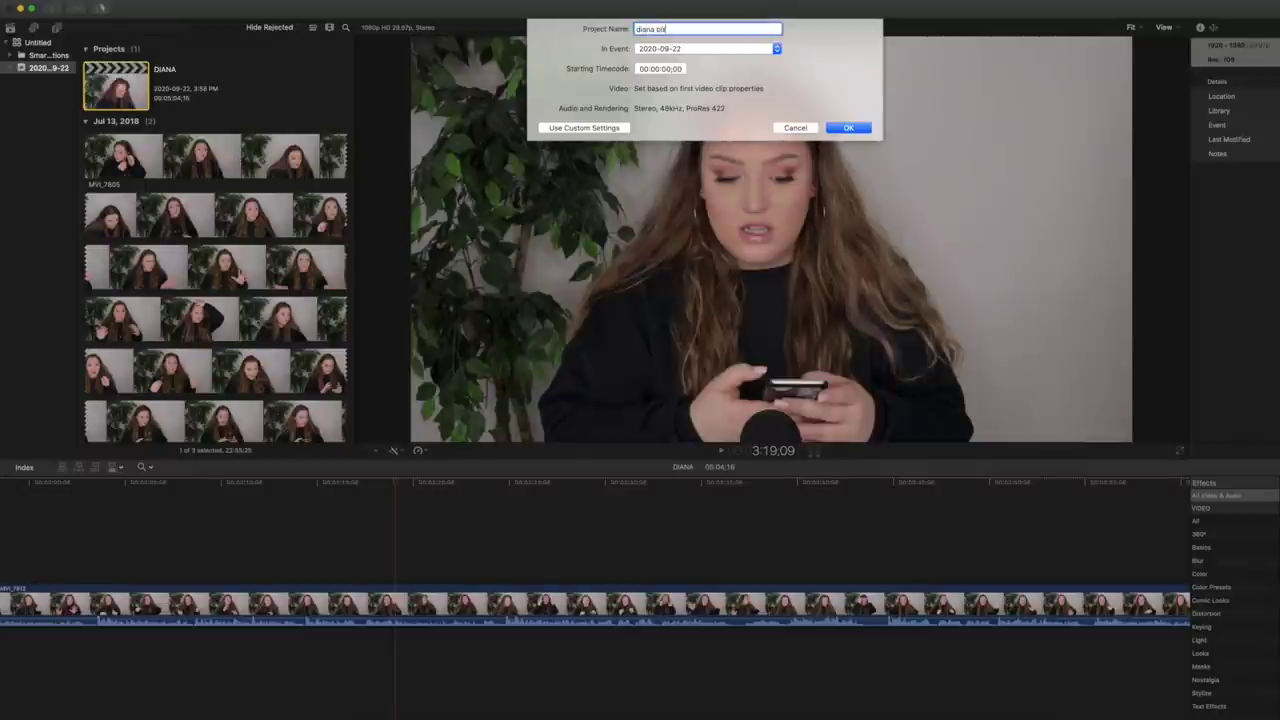
{"action": "type", "text": "diana bitlife challenge"}
{"action": "key", "text": "Return"}
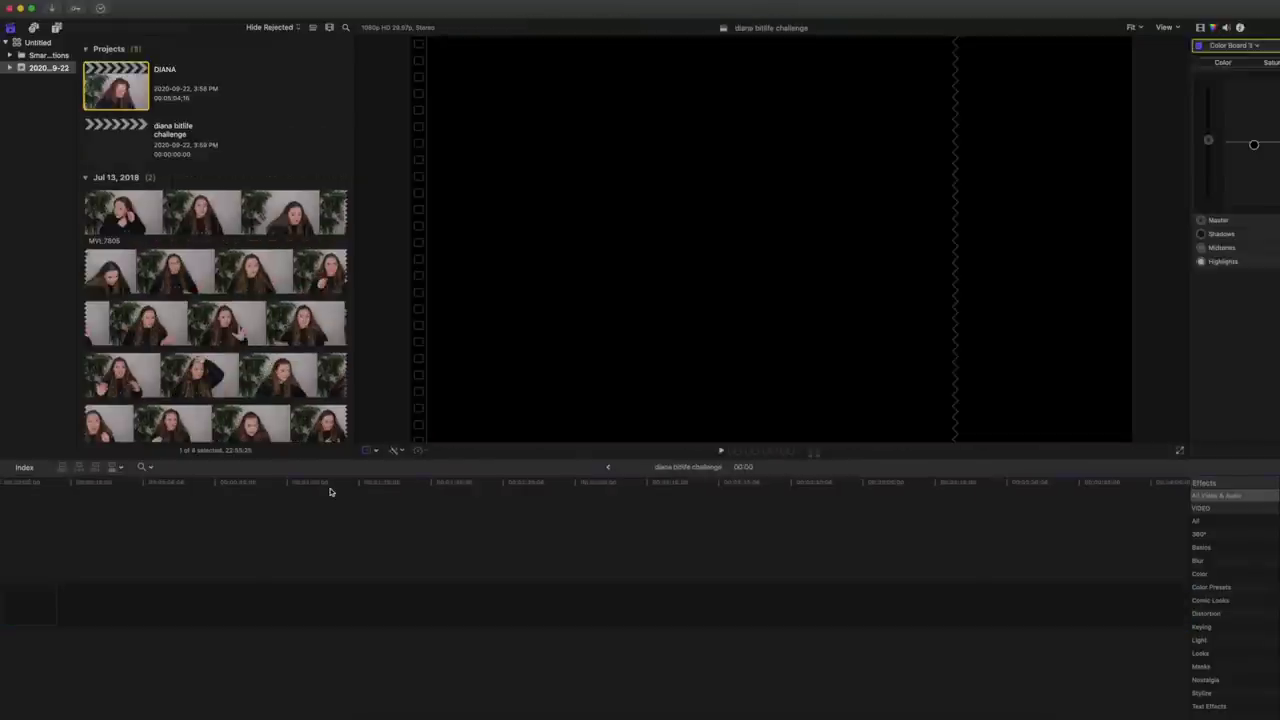
- Import the additional footage and add the three filmed clips to the empty "diana bitlife challenge" timeline
{"action": "key", "text": "super+i"}
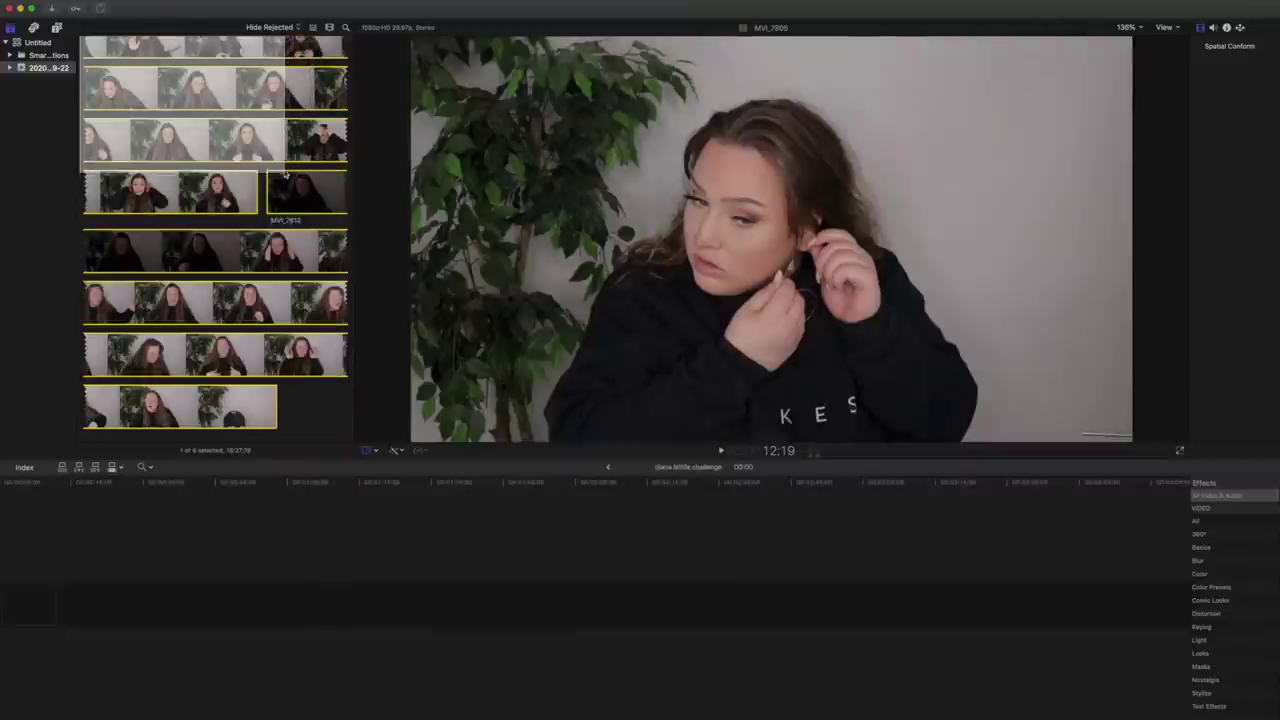
{"action": "left_click_drag", "start_coordinate": [236, 172], "coordinate": [558, 619]}
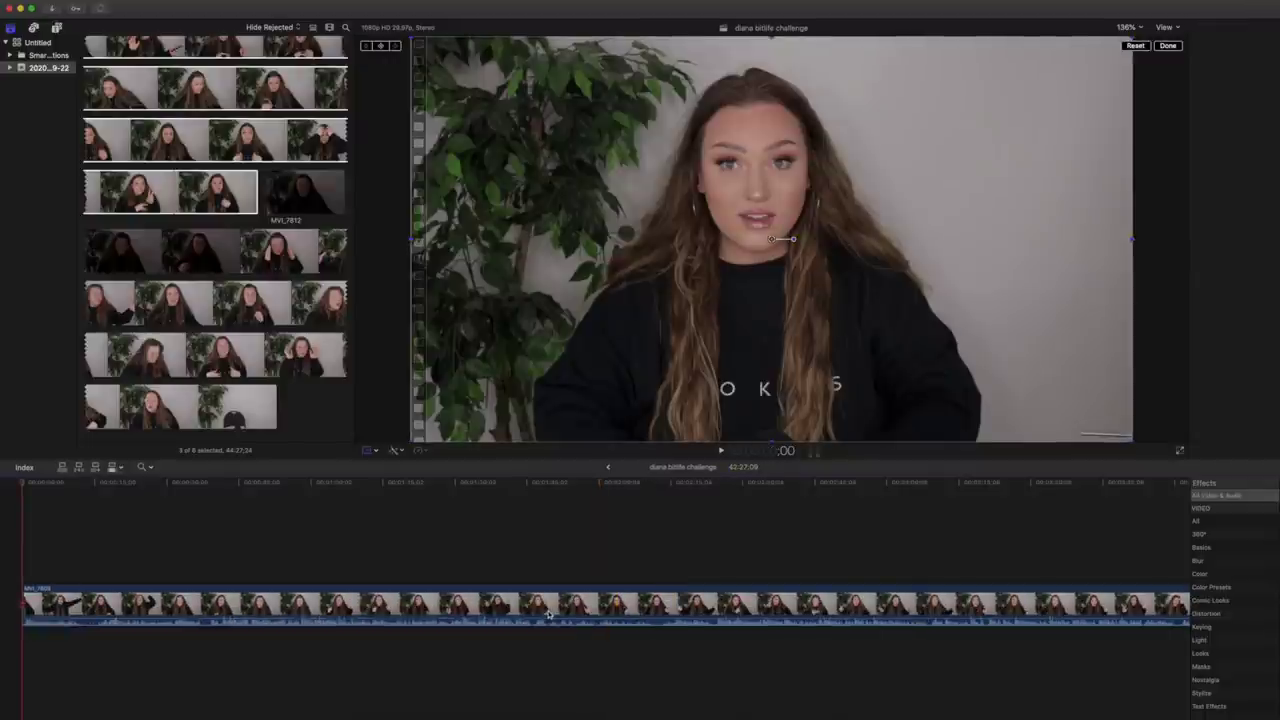
- Apply video effect preset 17 to the selected MVI_7805 clip and inspect the colour near the end of the timeline
{"action": "left_click", "coordinate": [1230, 498]}
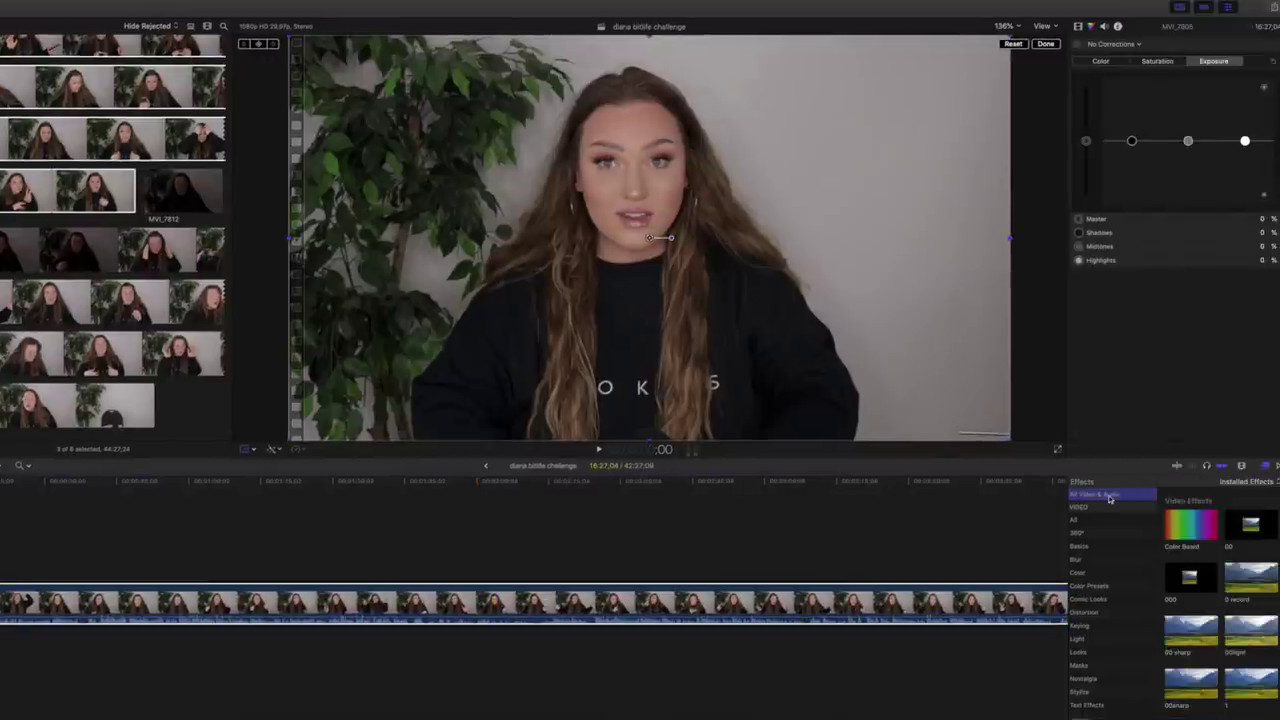
{"action": "scroll", "coordinate": [1226, 548], "scroll_direction": "down", "scroll_amount": 7}
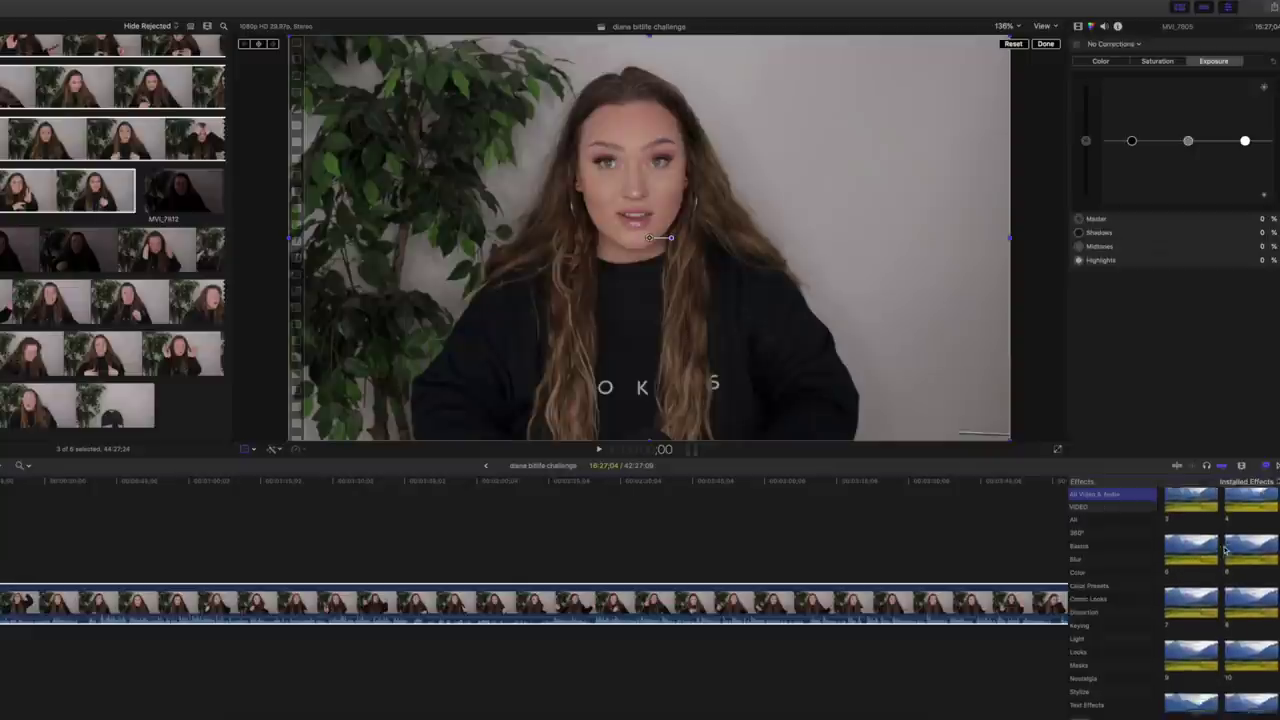
{"action": "scroll", "coordinate": [1210, 598], "scroll_direction": "down", "scroll_amount": 2}
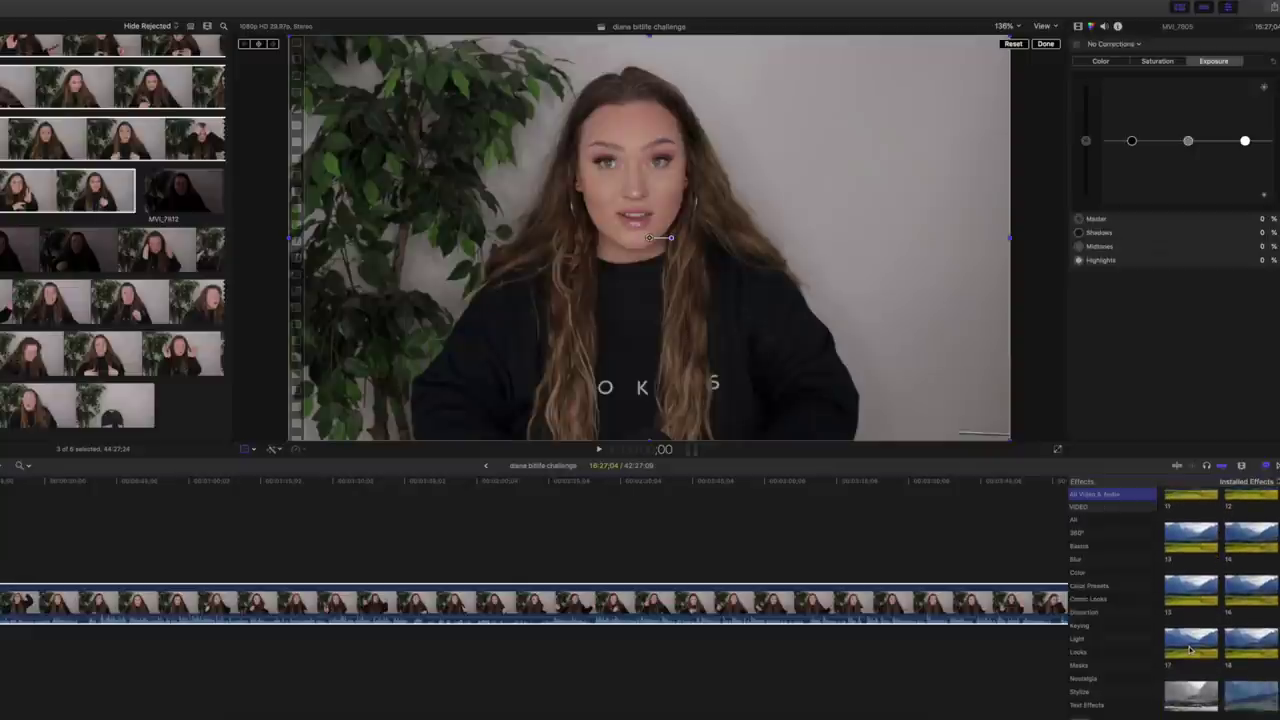
{"action": "left_click_drag", "start_coordinate": [1192, 650], "coordinate": [833, 593]}
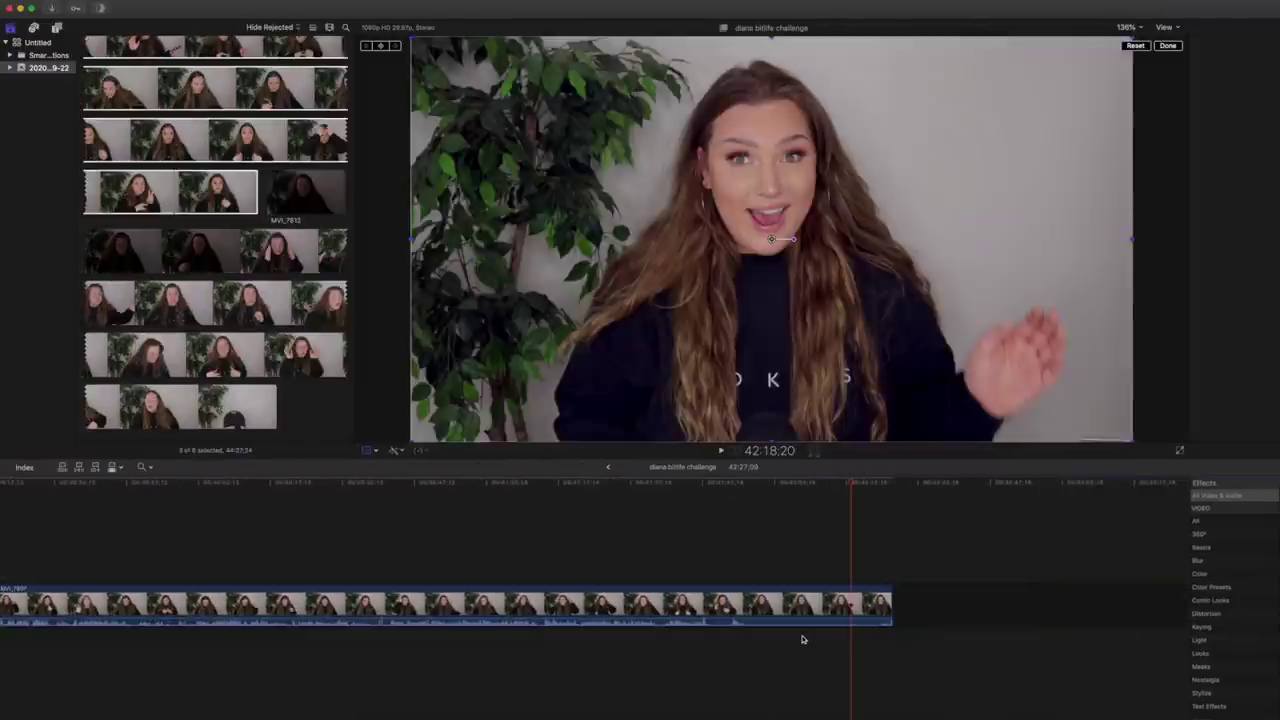
{"action": "left_click", "coordinate": [802, 638]}
{"action": "key", "text": "super+equal"}
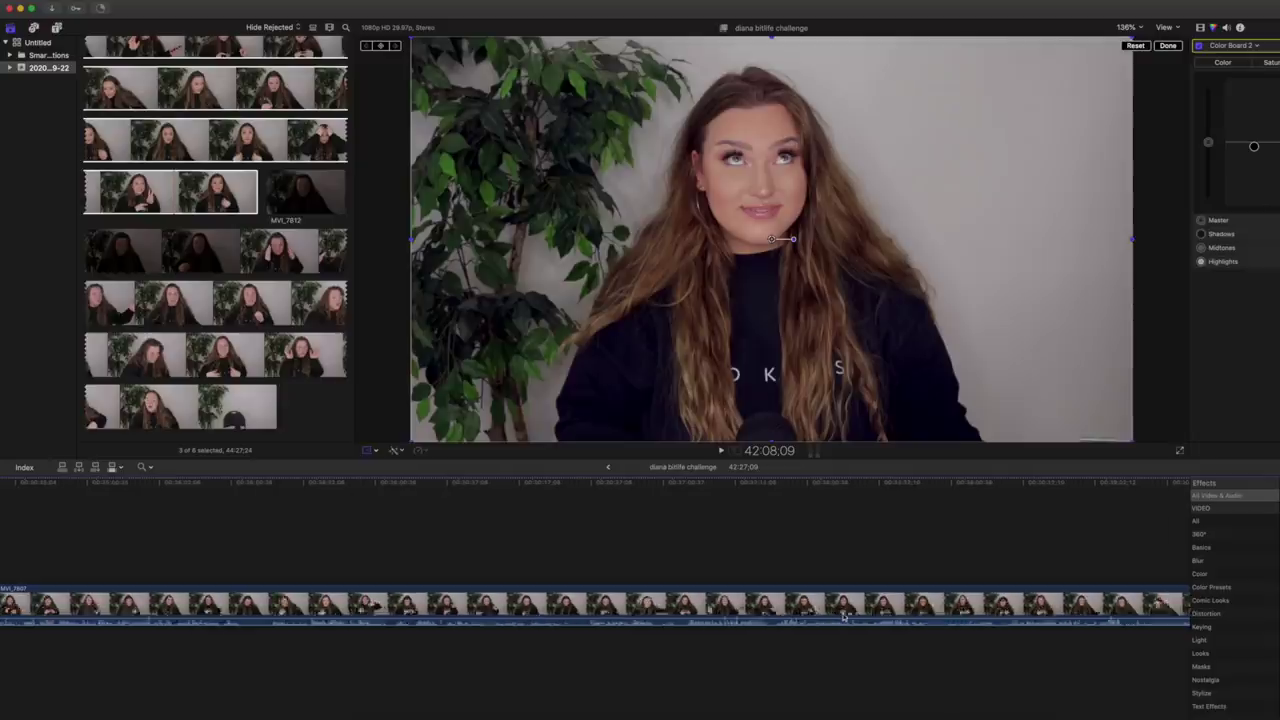
- Add mainintro.mp4 from the Intros/Outros folder at the timeline's start and subscribe outro.mp4 at its end
{"action": "scroll", "coordinate": [843, 617], "scroll_direction": "left", "scroll_amount": 15}
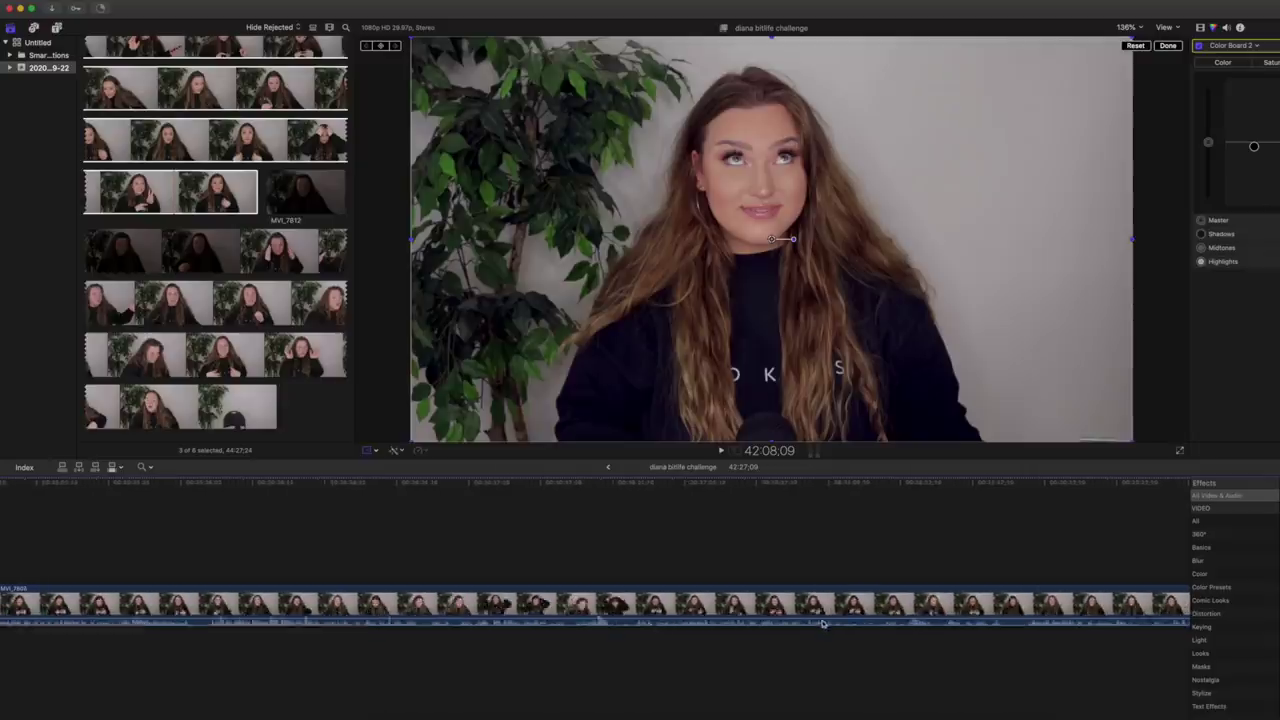
{"action": "scroll", "coordinate": [806, 625], "scroll_direction": "right", "scroll_amount": 1}
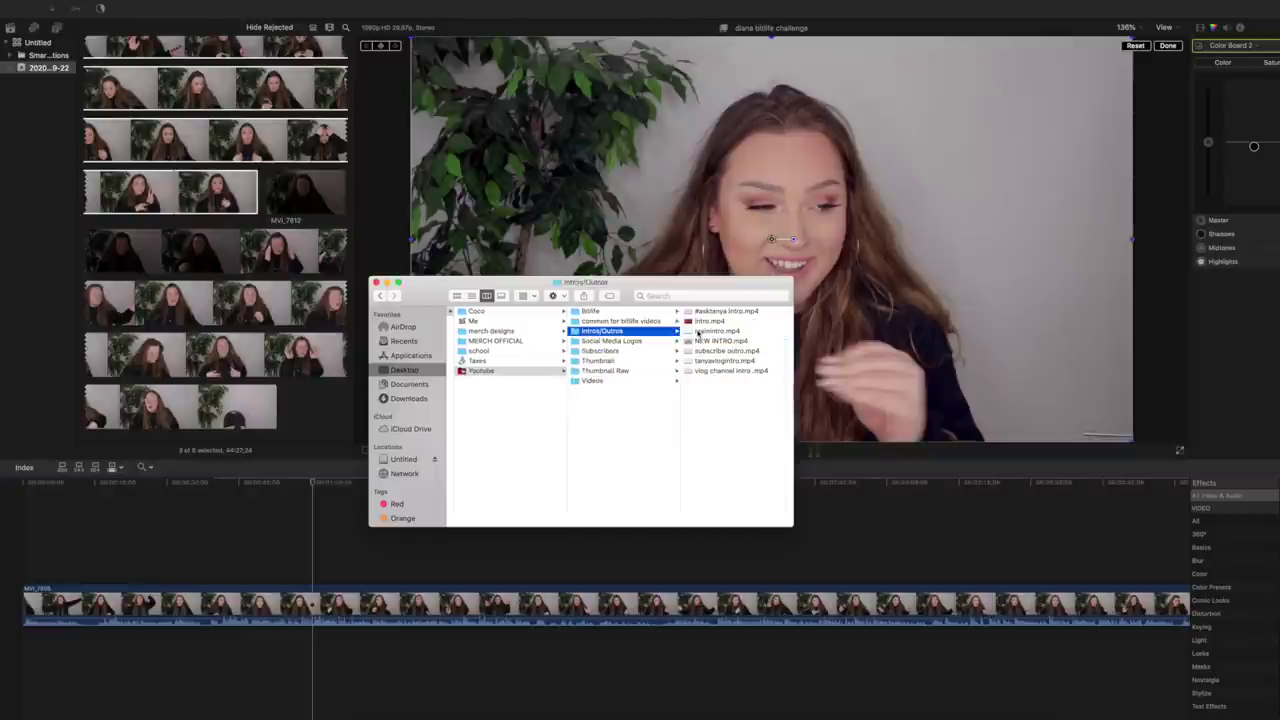
{"action": "left_click", "coordinate": [706, 331]}
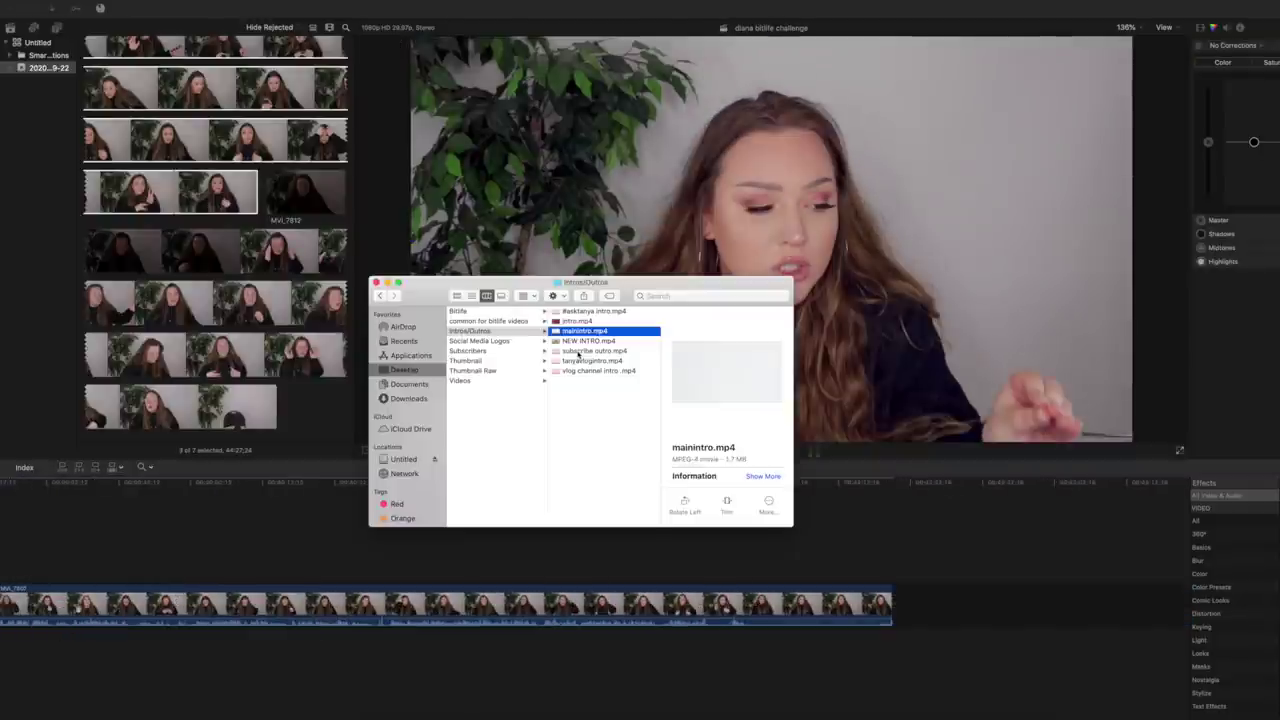
{"action": "scroll", "coordinate": [578, 353], "scroll_direction": "left", "scroll_amount": 1}
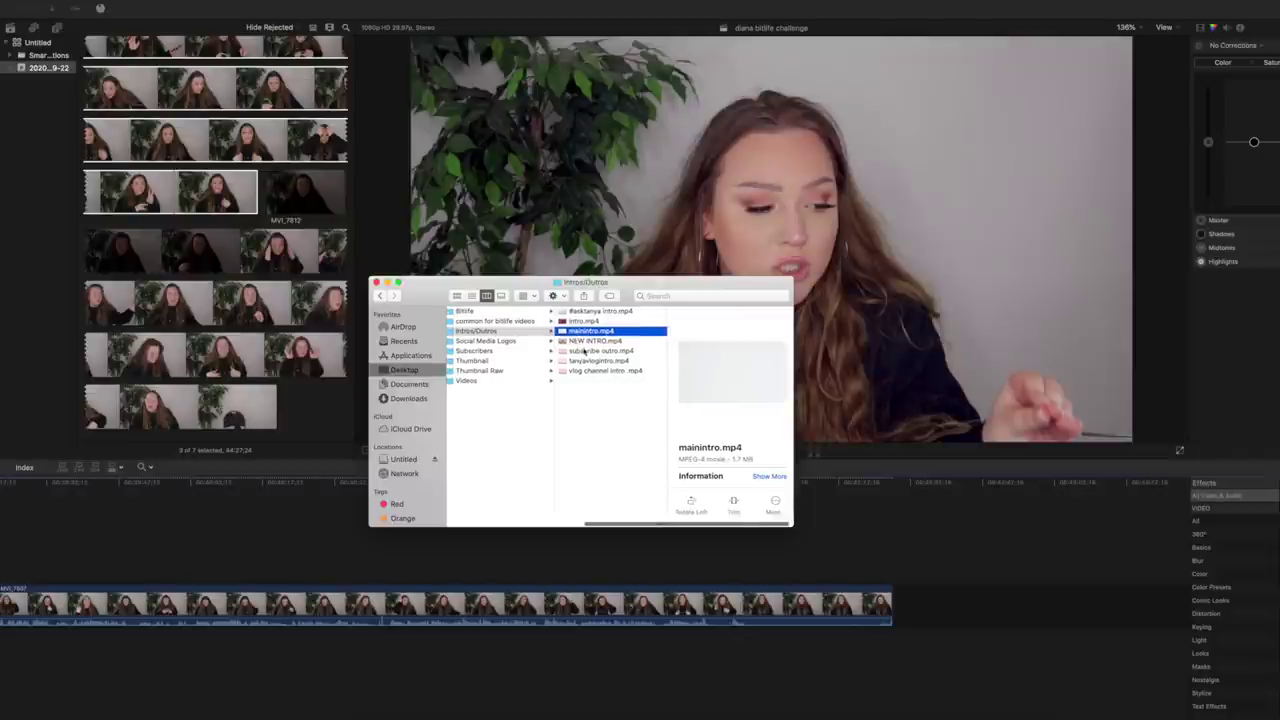
{"action": "left_click", "coordinate": [580, 353]}
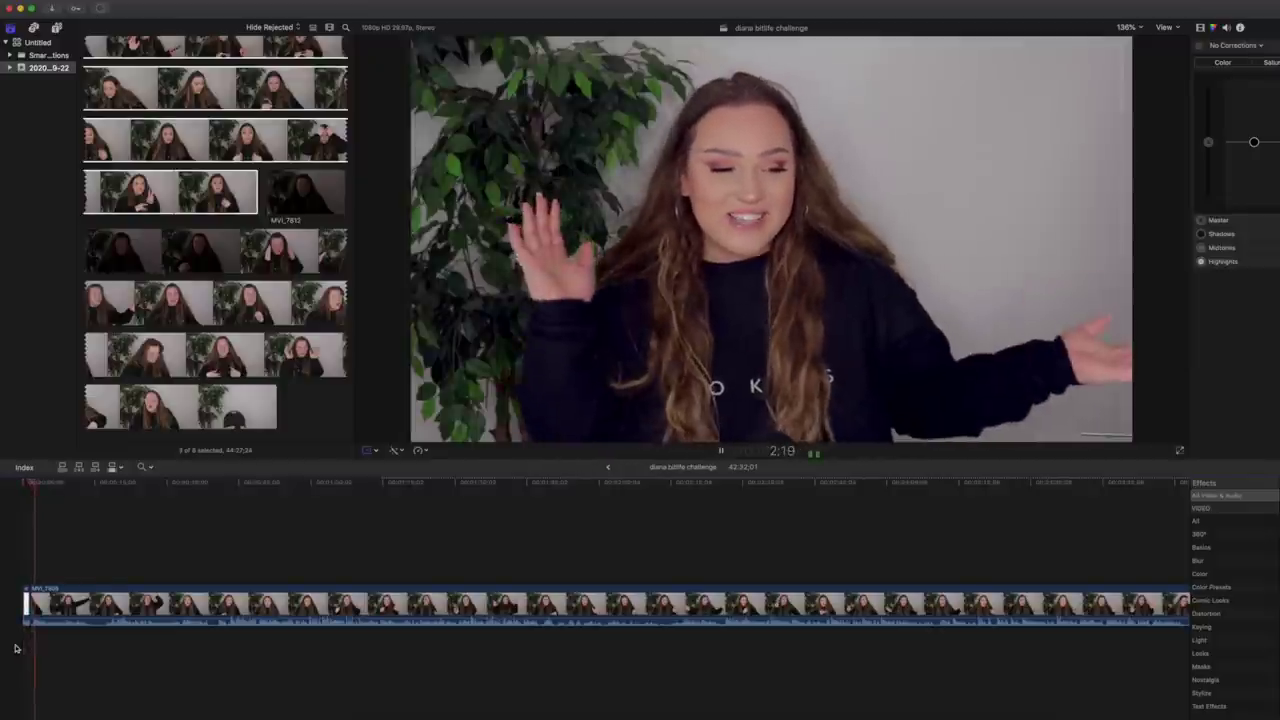
- Split the first MVI_7805 clip at 2:10 and delete the short piece directly after the intro
{"action": "key", "text": "space"}
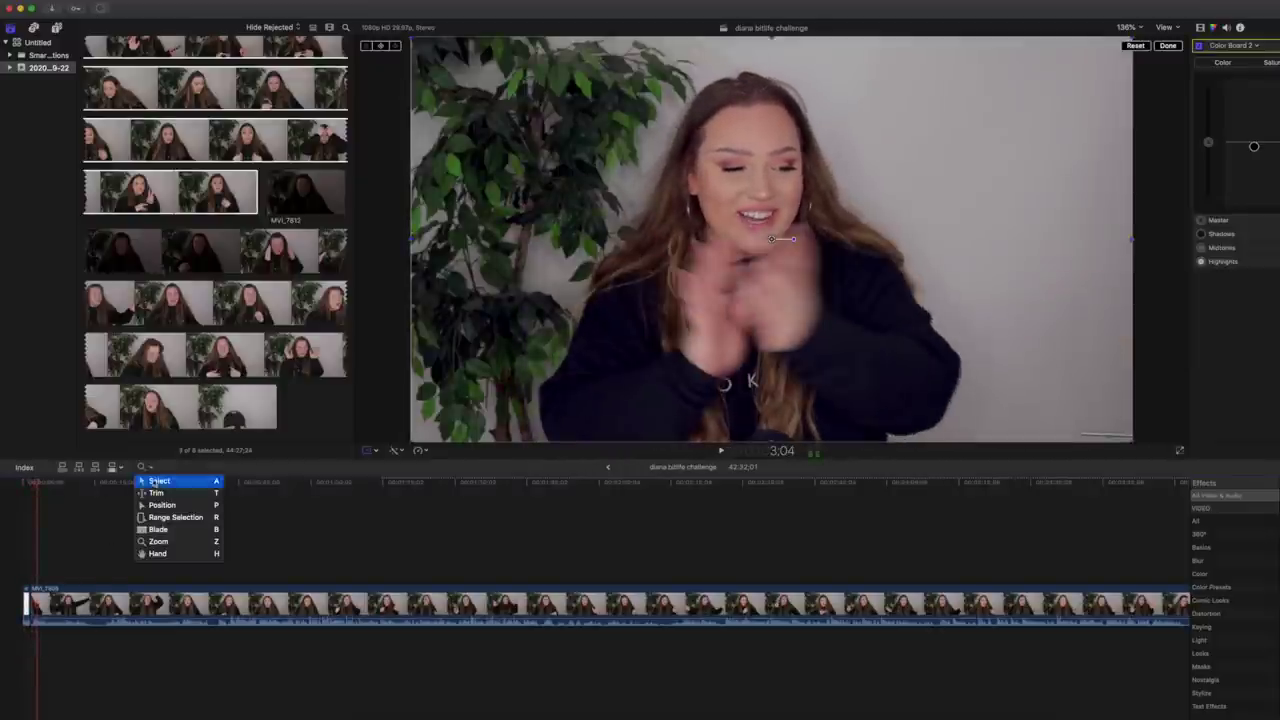
{"action": "left_click", "coordinate": [42, 604]}
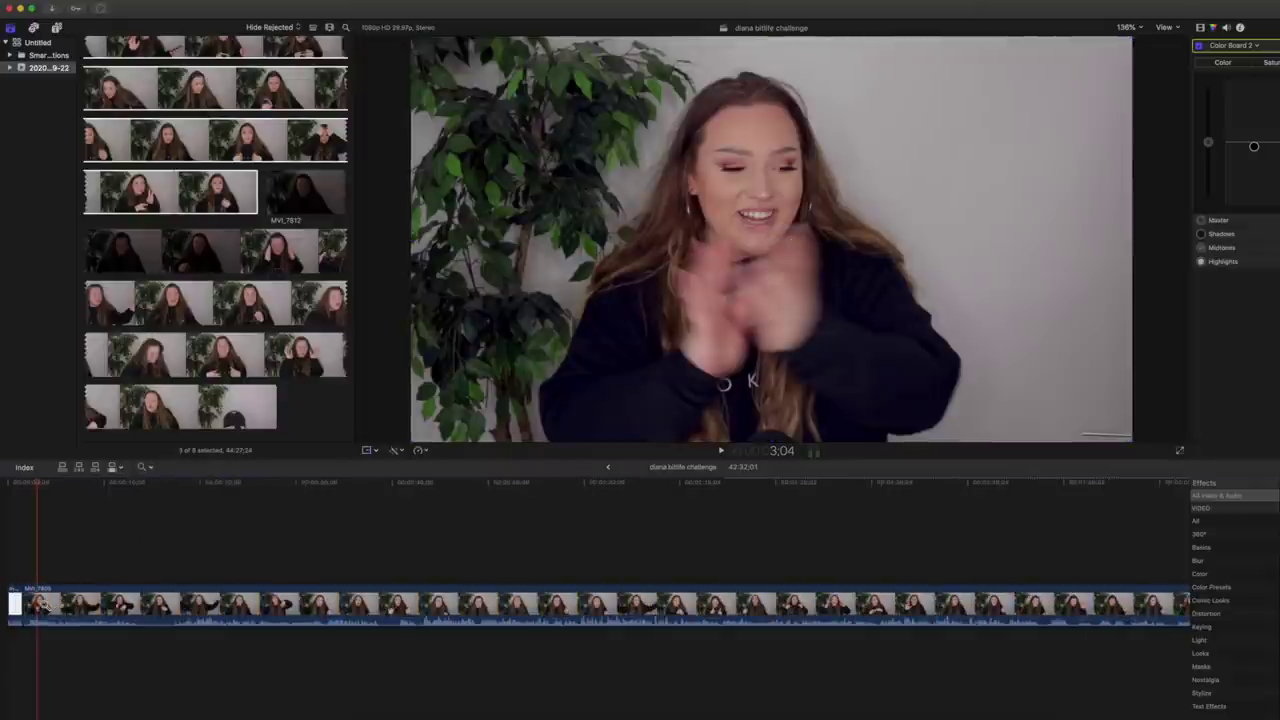
{"action": "left_click", "coordinate": [37, 573]}
{"action": "left_click", "coordinate": [37, 573]}
{"action": "left_click", "coordinate": [37, 573]}
{"action": "scroll", "coordinate": [38, 573], "scroll_direction": "left", "scroll_amount": 3}
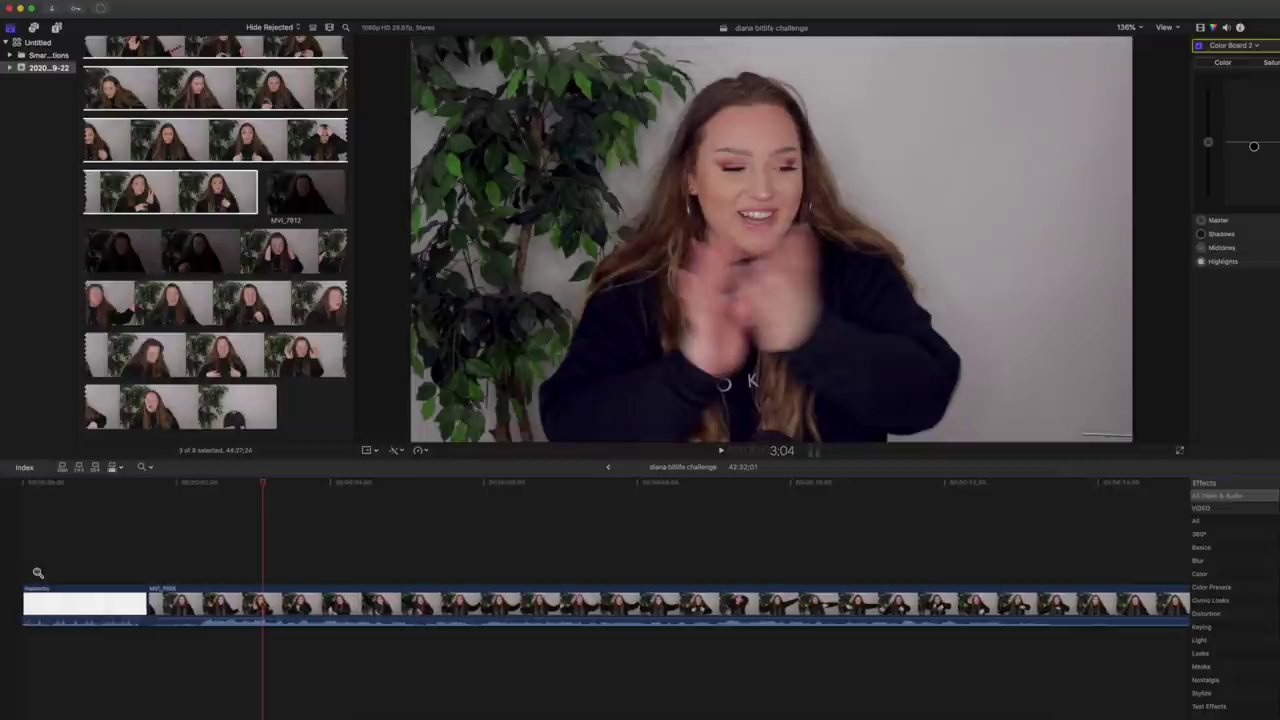
{"action": "left_click", "coordinate": [202, 637]}
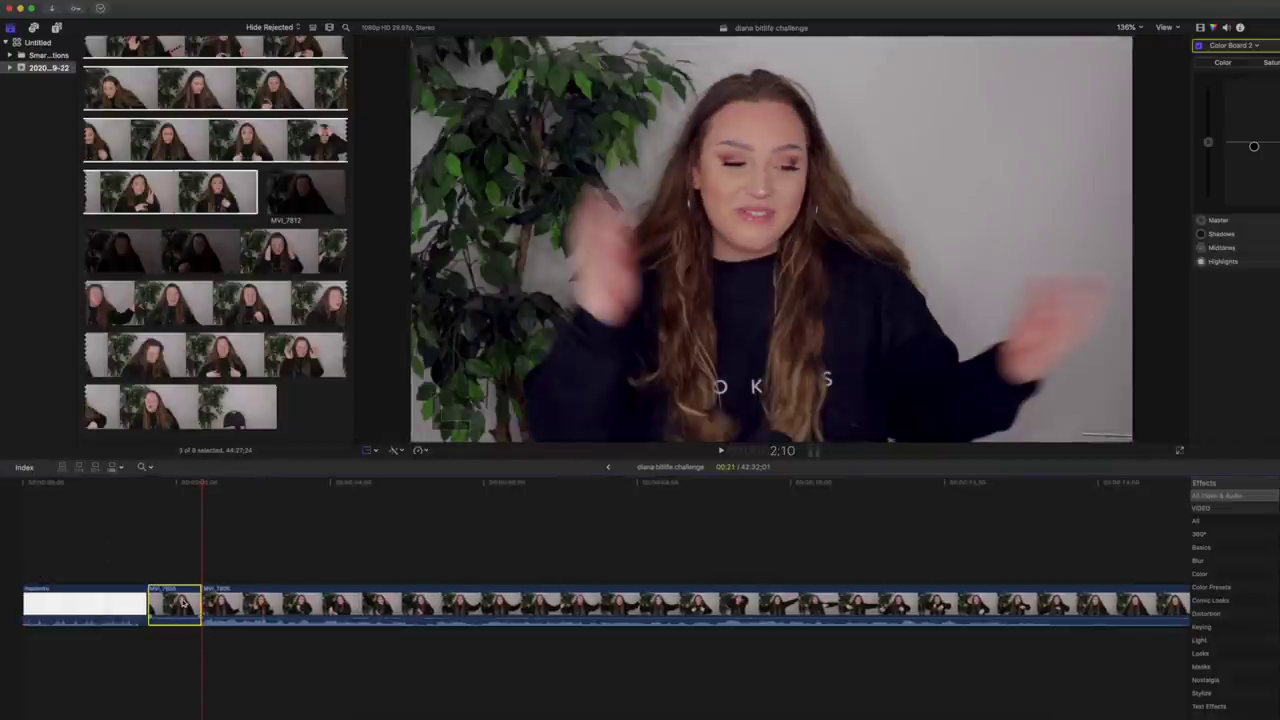
{"action": "key", "text": "BackSpace"}
- Split the opening clip at 7:26 and replay it from the end of the intro with the system volume raised
{"action": "left_click", "coordinate": [127, 674]}
{"action": "key", "text": "space"}
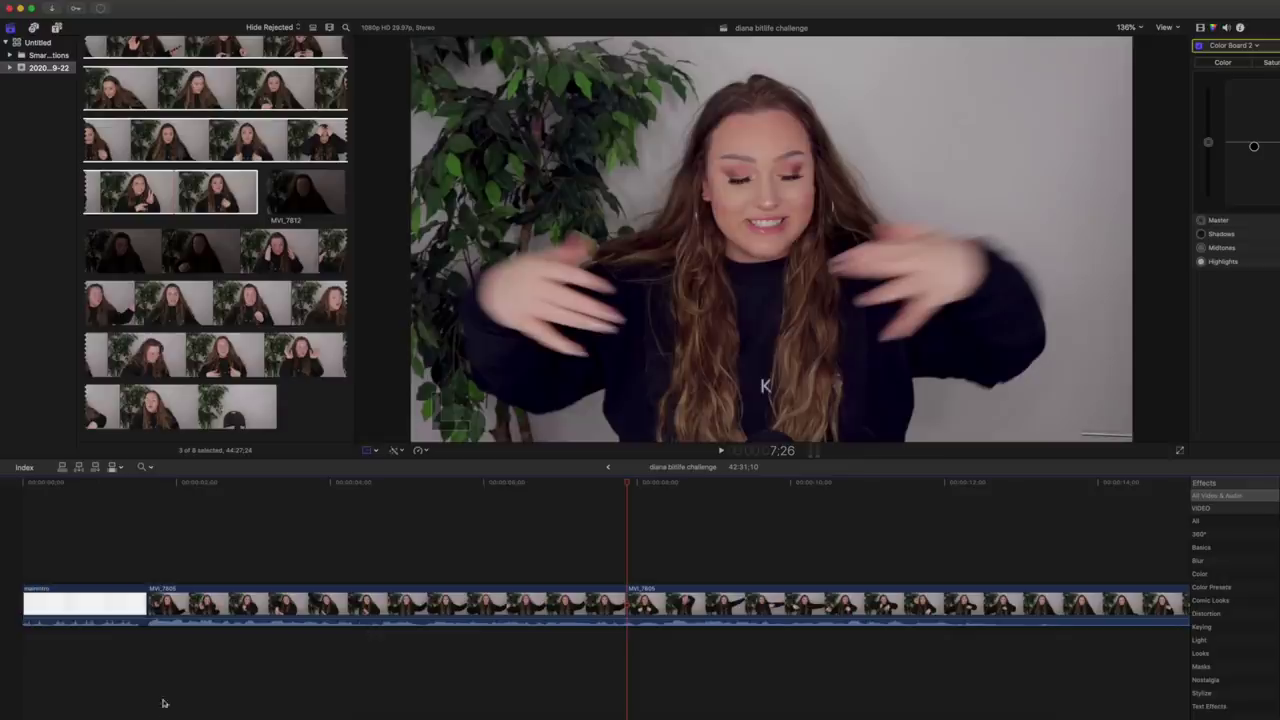
{"action": "left_click", "coordinate": [149, 690]}
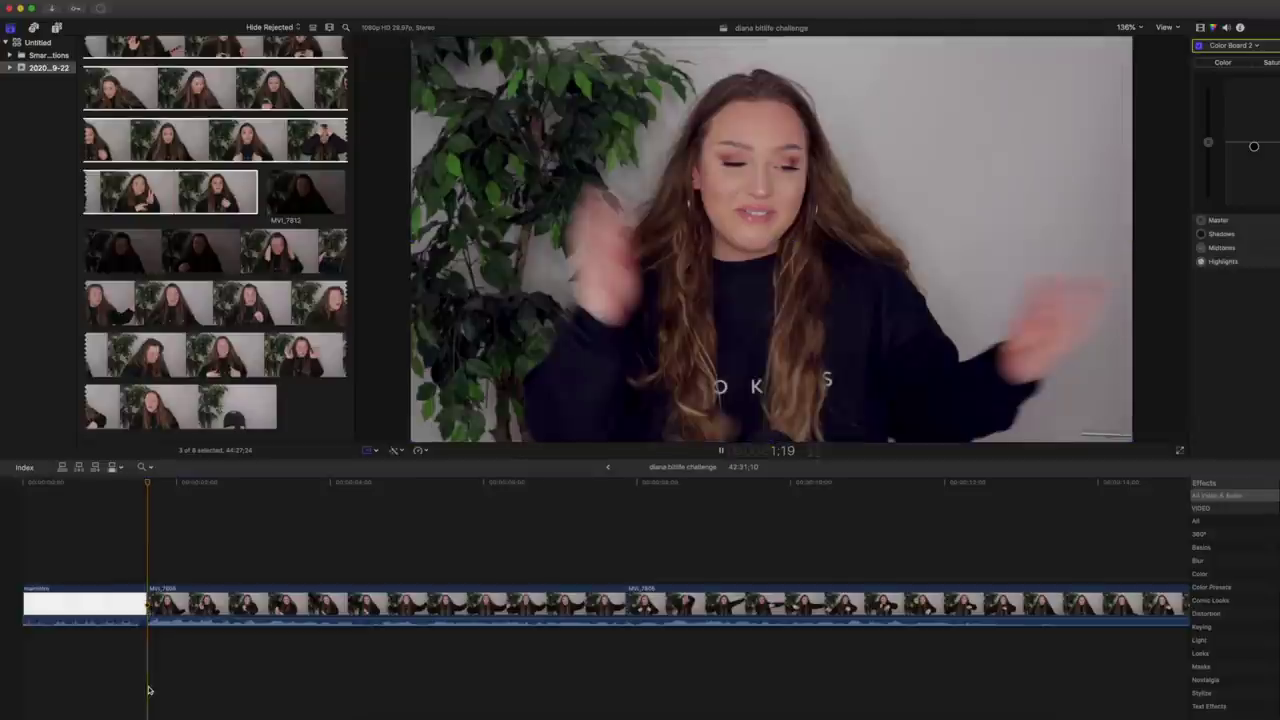
{"action": "key", "text": "XF86AudioRaiseVolume"}
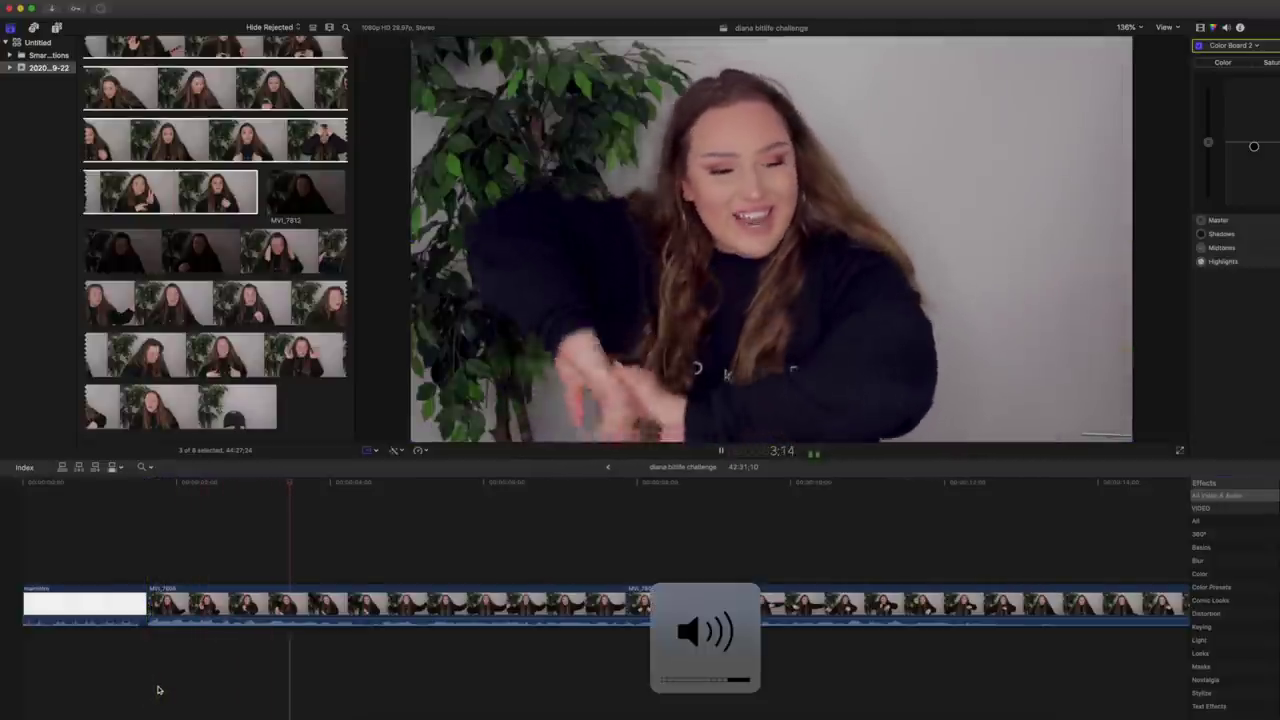
{"action": "key", "text": "space"}
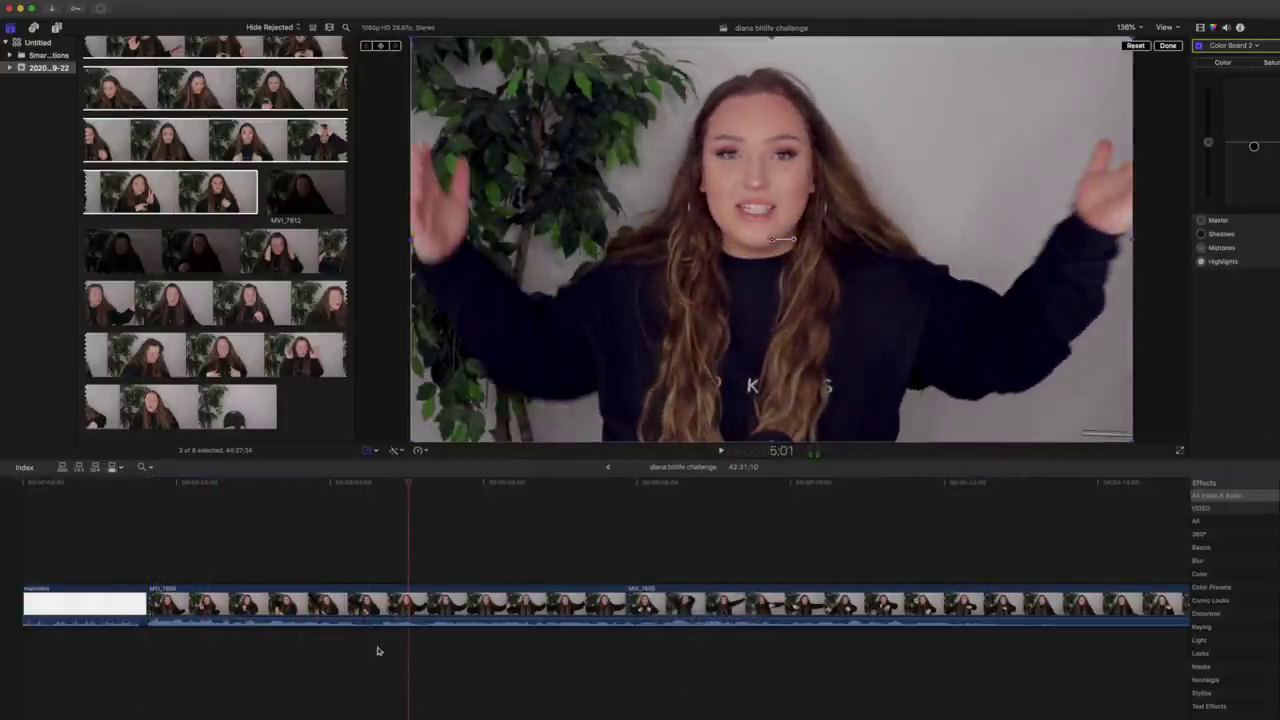
- Split the opening clip into short pieces around 4:20 and enlarge the picture progressively in the two short pieces
{"action": "left_click", "coordinate": [361, 639]}
{"action": "left_click_drag", "start_coordinate": [391, 635], "coordinate": [377, 636]}
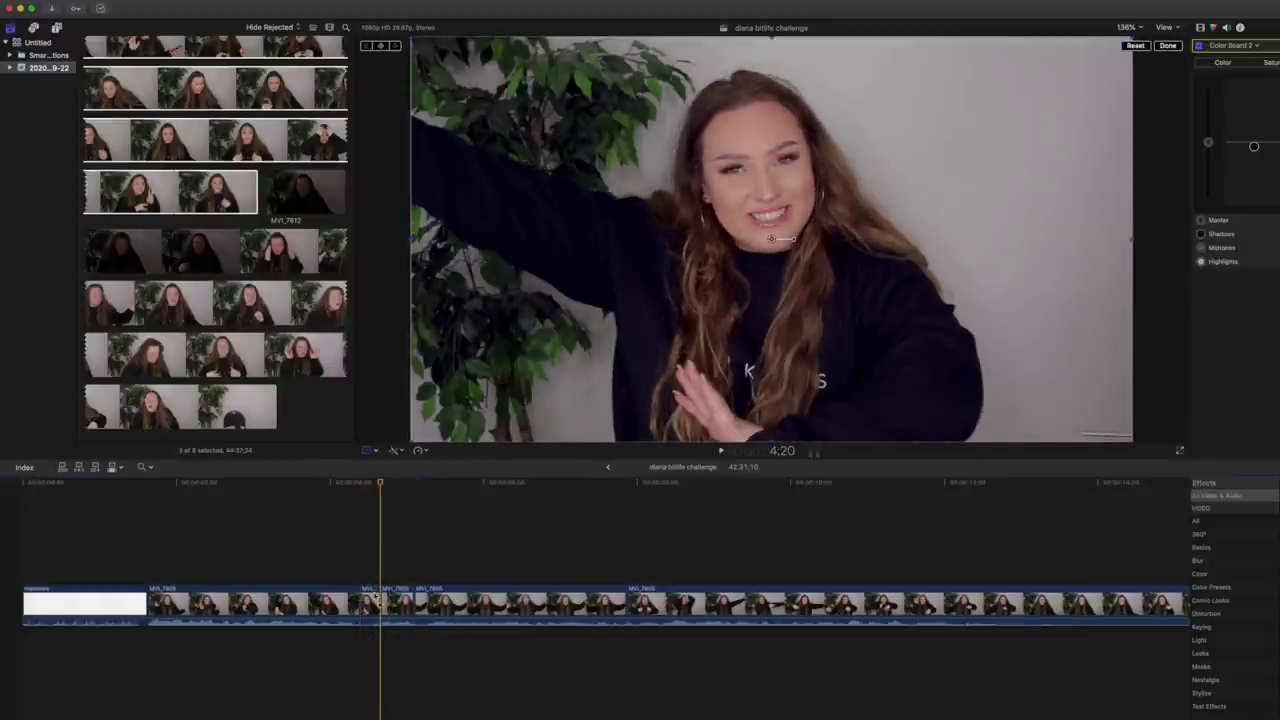
{"action": "left_click_drag", "start_coordinate": [1133, 441], "coordinate": [1160, 458]}
{"action": "left_click", "coordinate": [400, 610]}
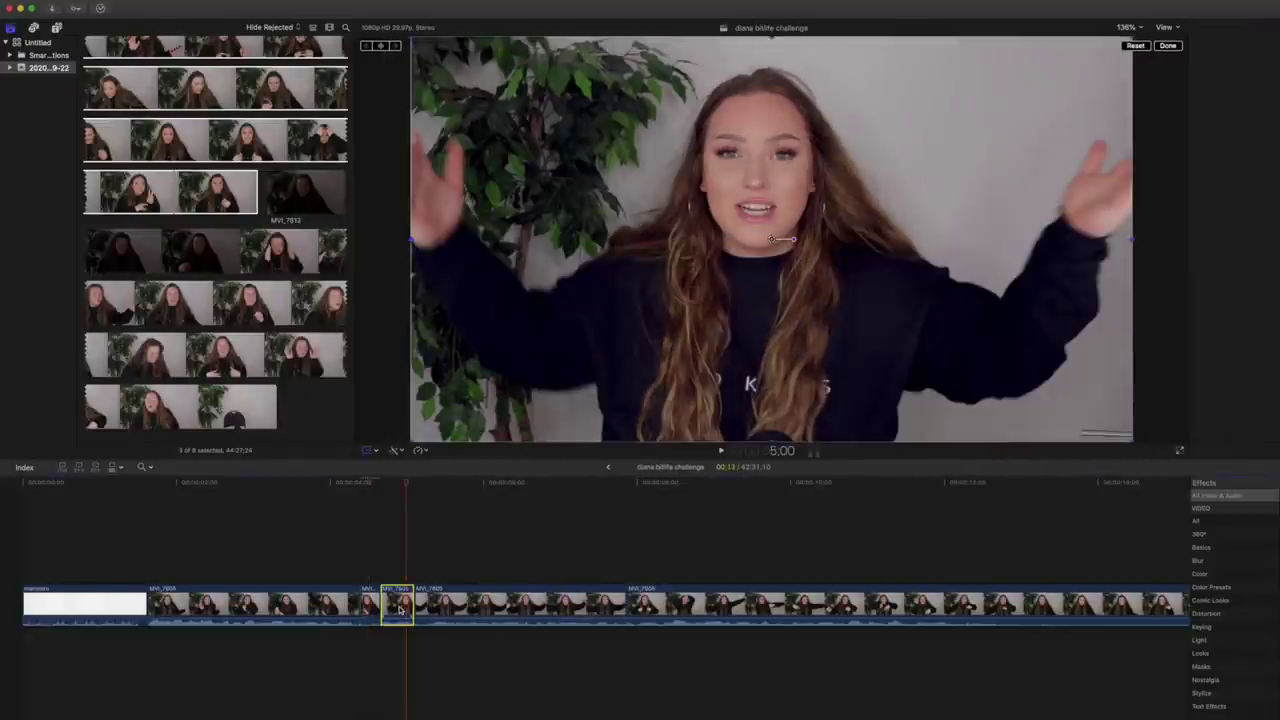
{"action": "left_click_drag", "start_coordinate": [1132, 441], "coordinate": [1279, 524]}
{"action": "left_click_drag", "start_coordinate": [1040, 385], "coordinate": [1071, 428]}
- Split a short piece off the start of the next MVI_7805 section, then enlarge and lower the remaining section's picture
{"action": "key", "text": "space"}
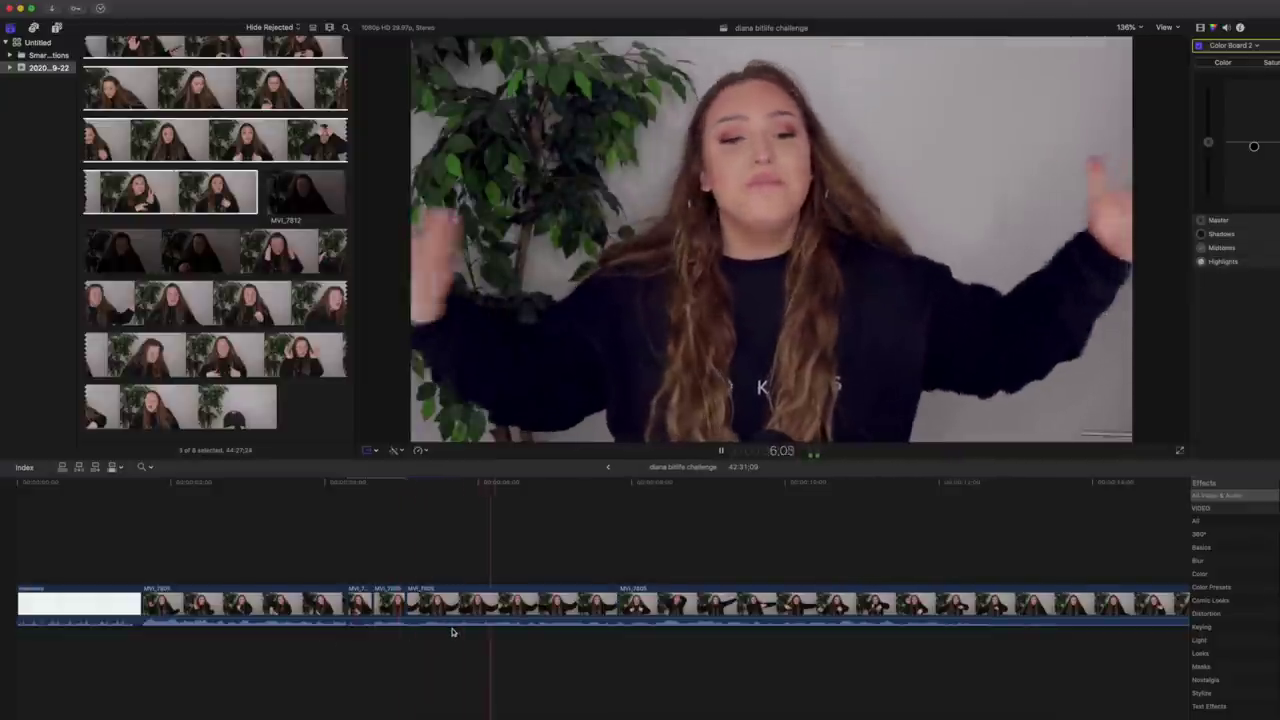
{"action": "key", "text": "space"}
{"action": "left_click", "coordinate": [528, 616]}
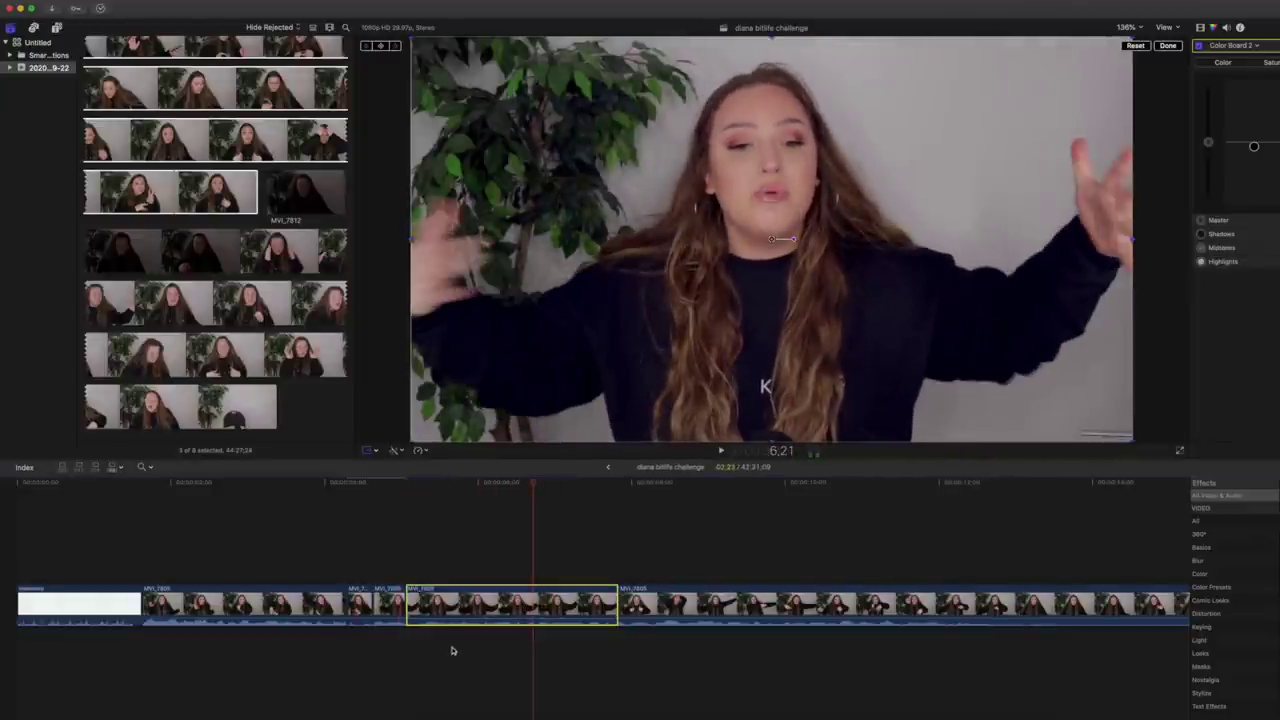
{"action": "left_click", "coordinate": [428, 639]}
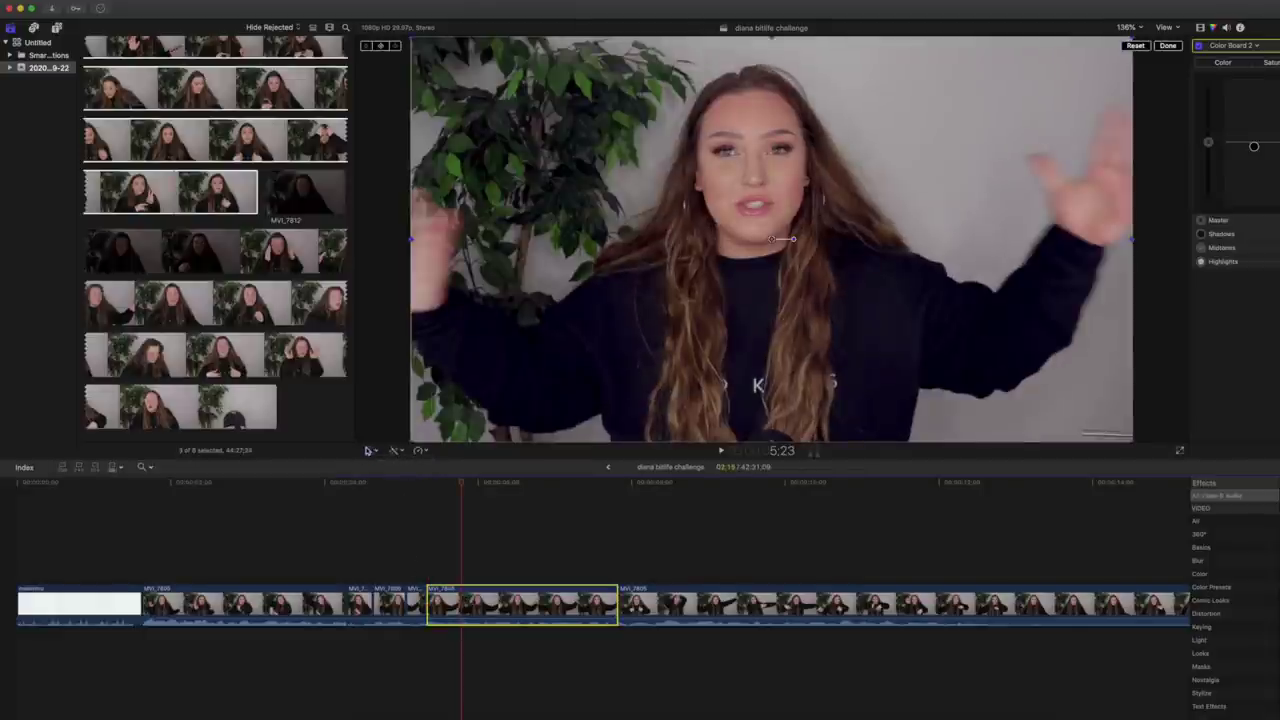
{"action": "left_click_drag", "start_coordinate": [1134, 442], "coordinate": [1223, 495]}
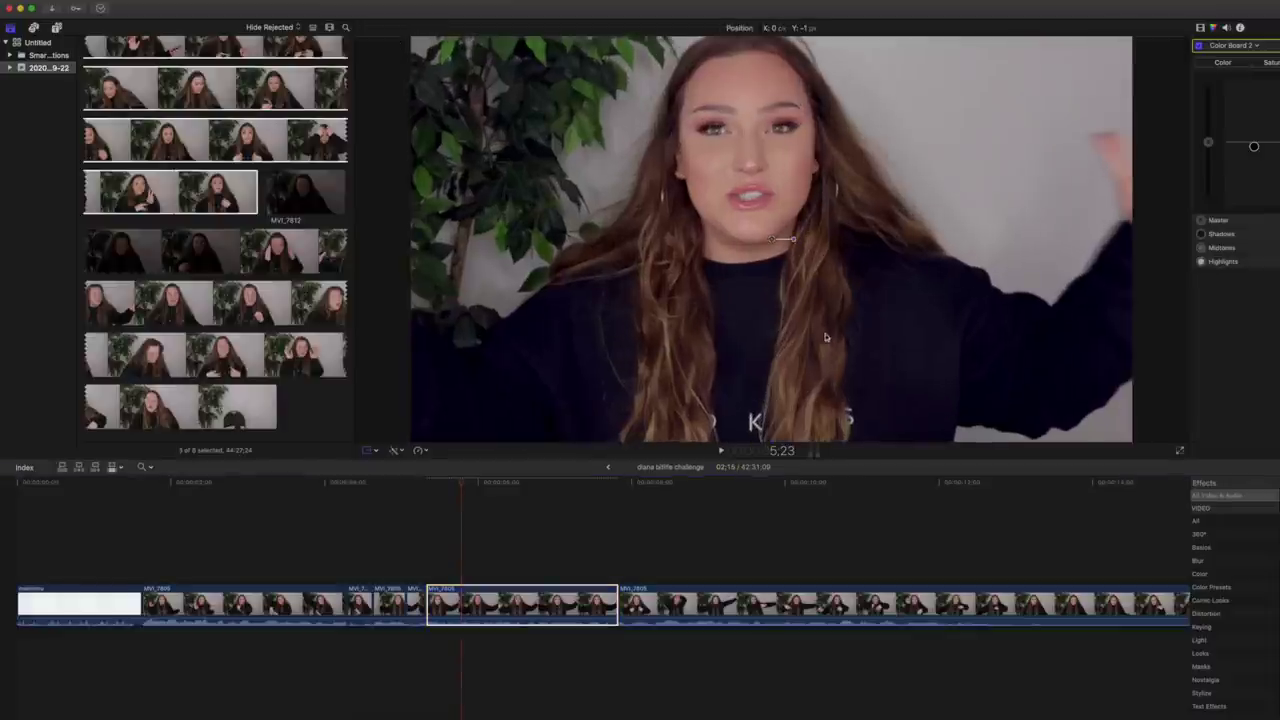
{"action": "left_click_drag", "start_coordinate": [822, 318], "coordinate": [826, 338]}
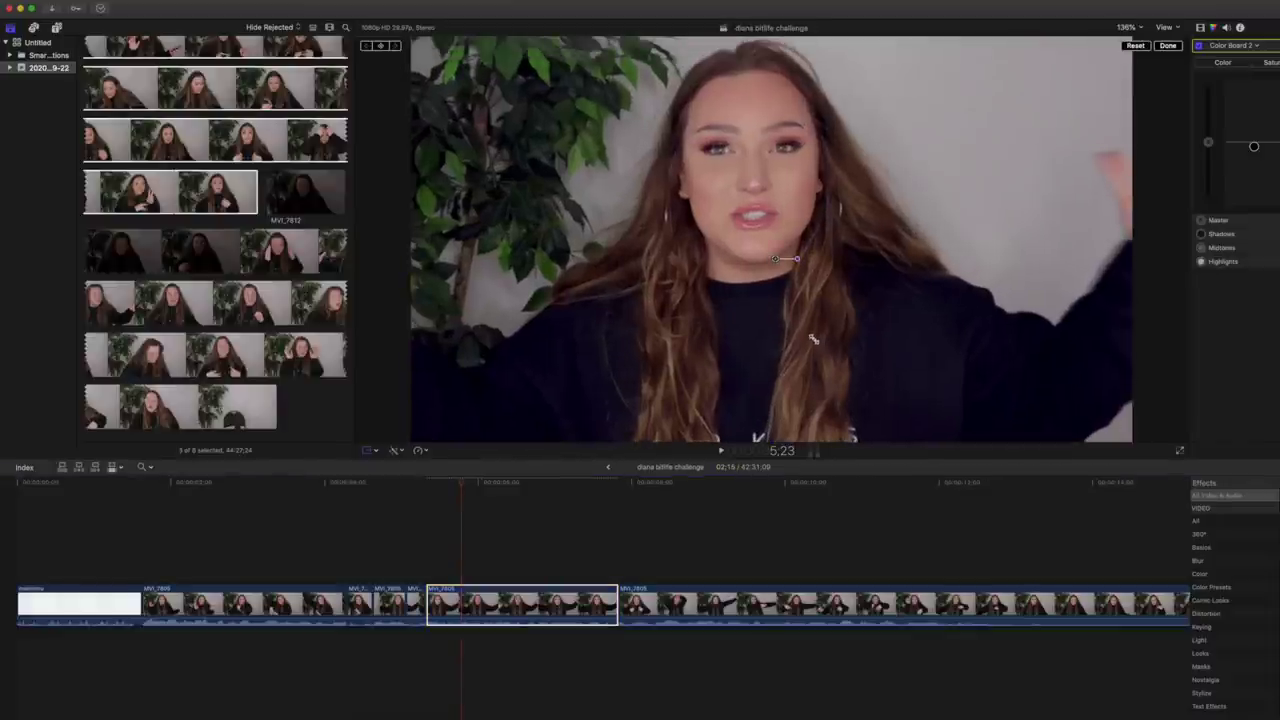
- Undo the picture enlargement on the selected MVI_7805 section and apply a Ken Burns crop whose end frame closes in on the face
{"action": "key", "text": "super+z"}
{"action": "key", "text": "super+z"}
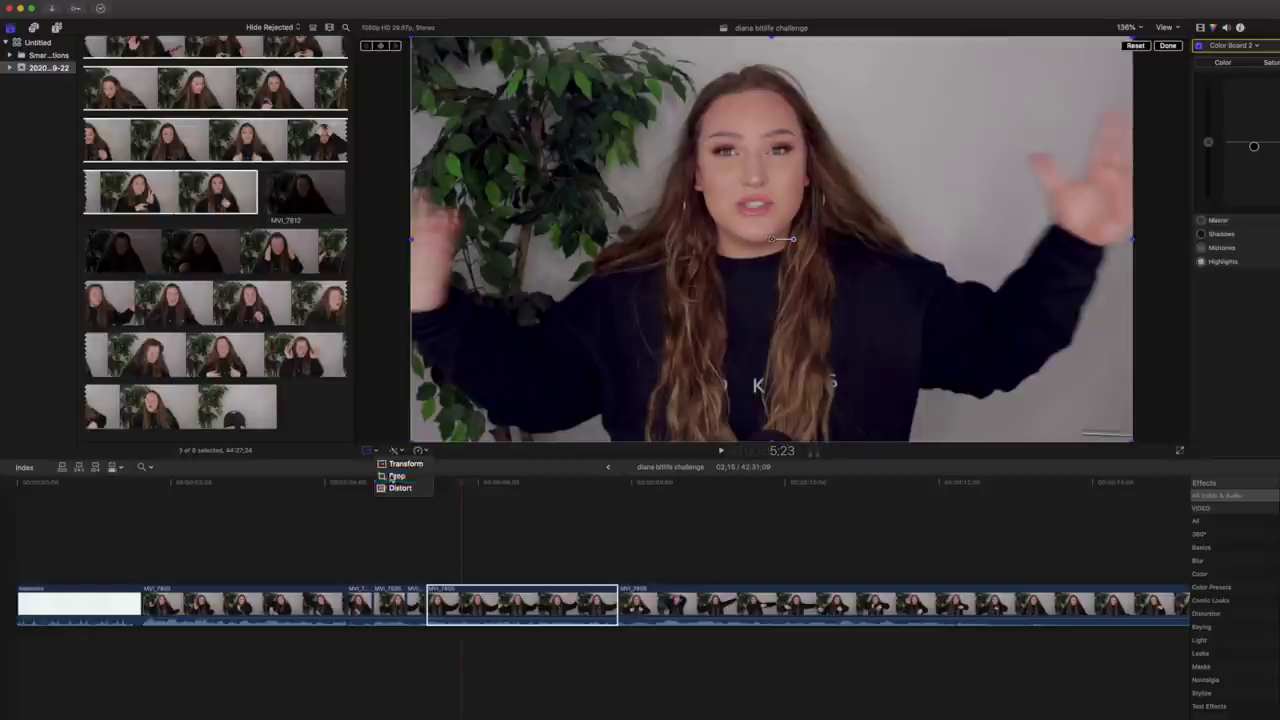
{"action": "left_click", "coordinate": [797, 429]}
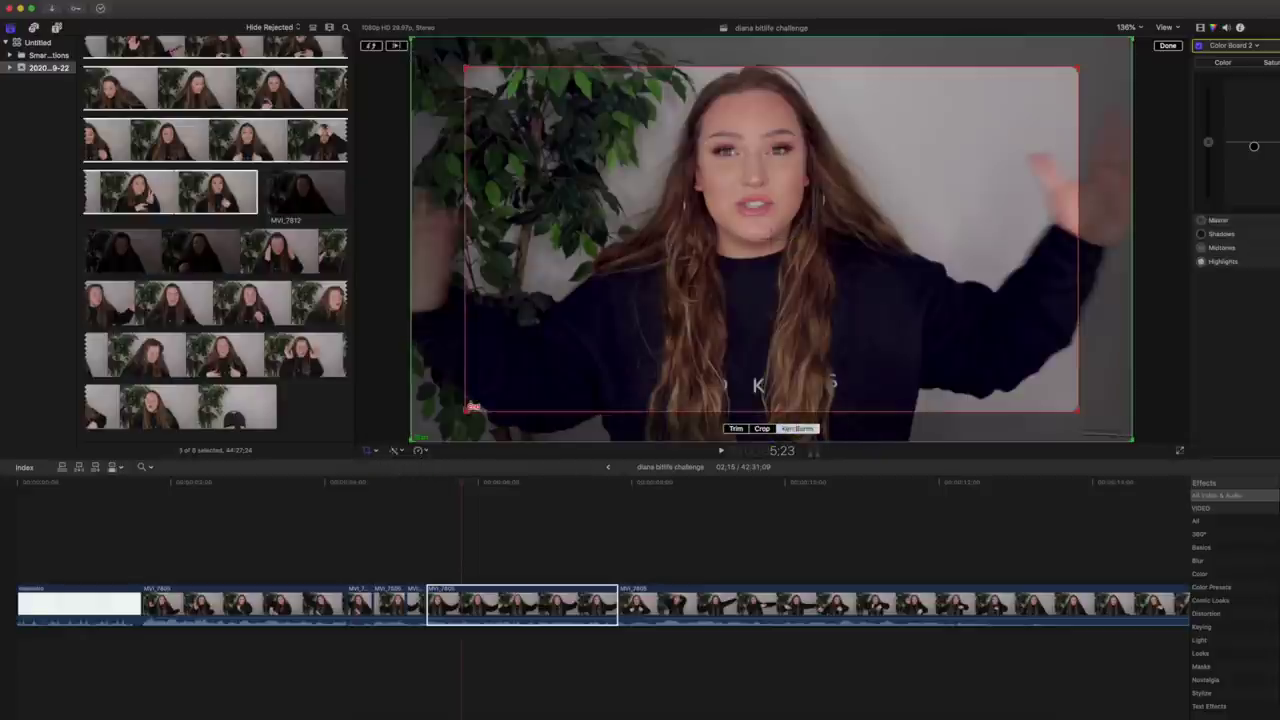
{"action": "left_click_drag", "start_coordinate": [1080, 413], "coordinate": [881, 264]}
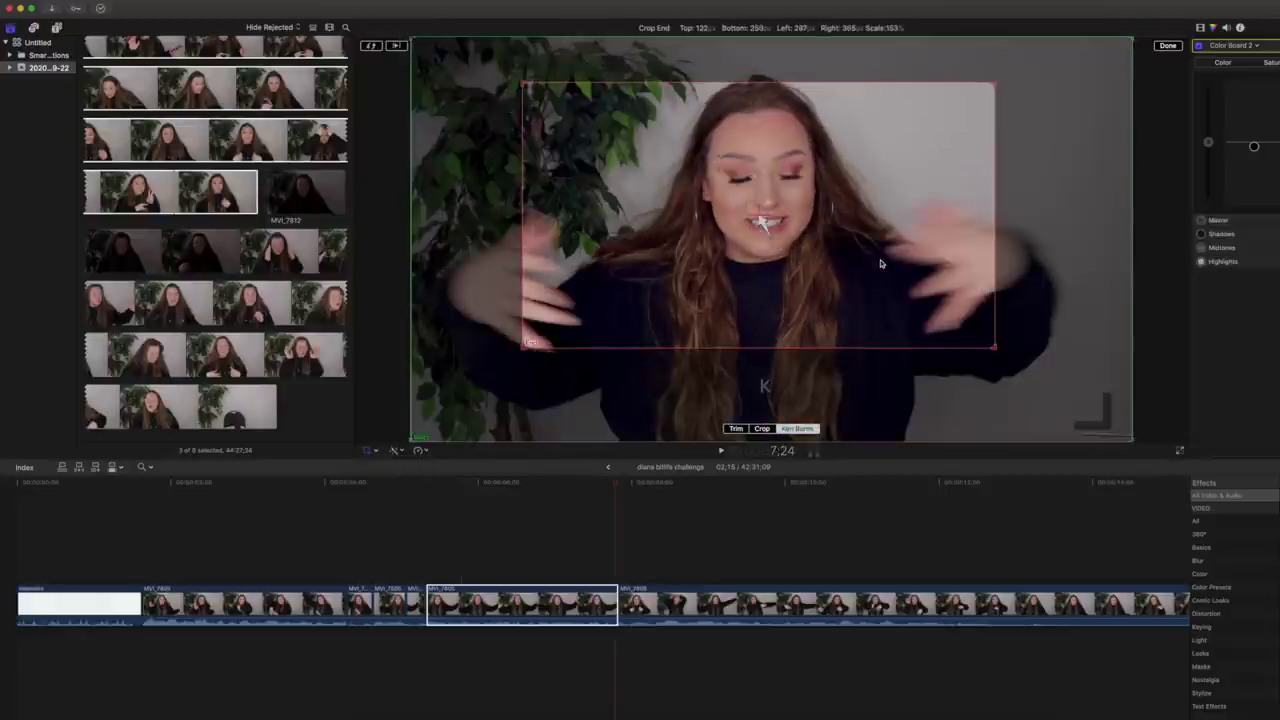
{"action": "left_click_drag", "start_coordinate": [978, 334], "coordinate": [886, 286]}
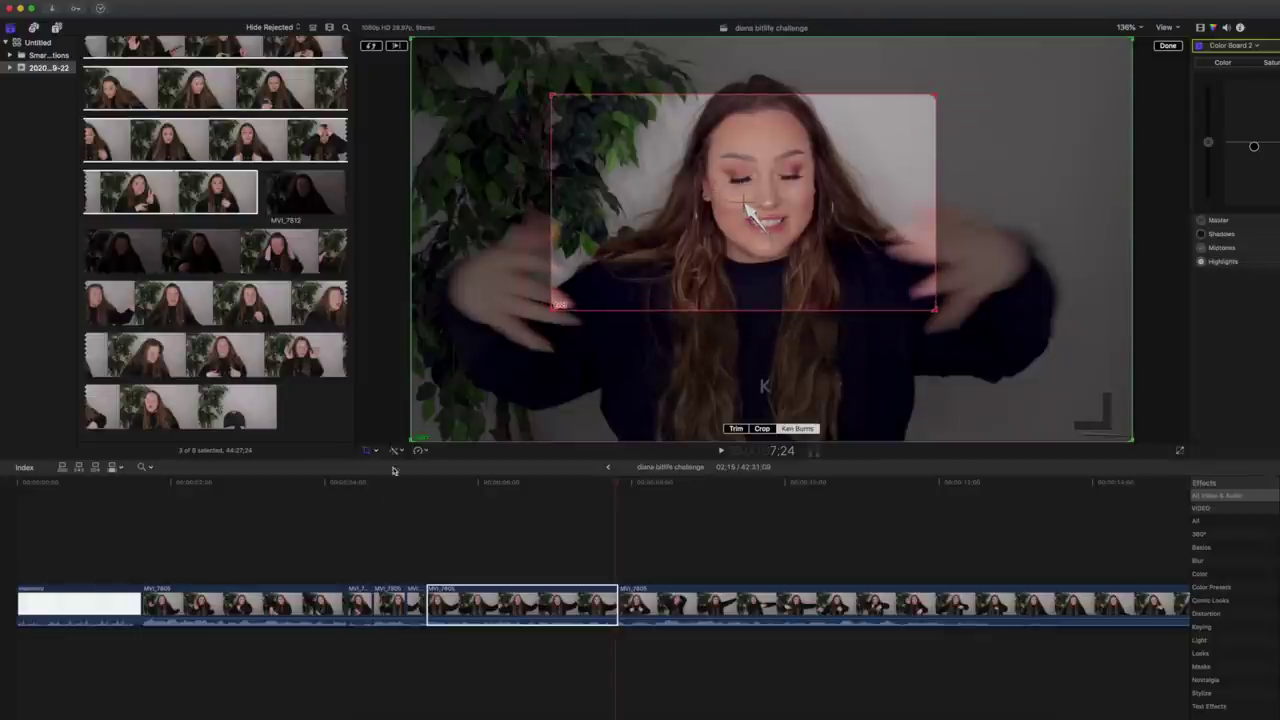
{"action": "left_click", "coordinate": [370, 451]}
- Split the MVI_7805 section after the Ken Burns clip around 8:09, remove a short unwanted bit and play across the cut
{"action": "left_click", "coordinate": [652, 648]}
{"action": "left_click", "coordinate": [648, 608]}
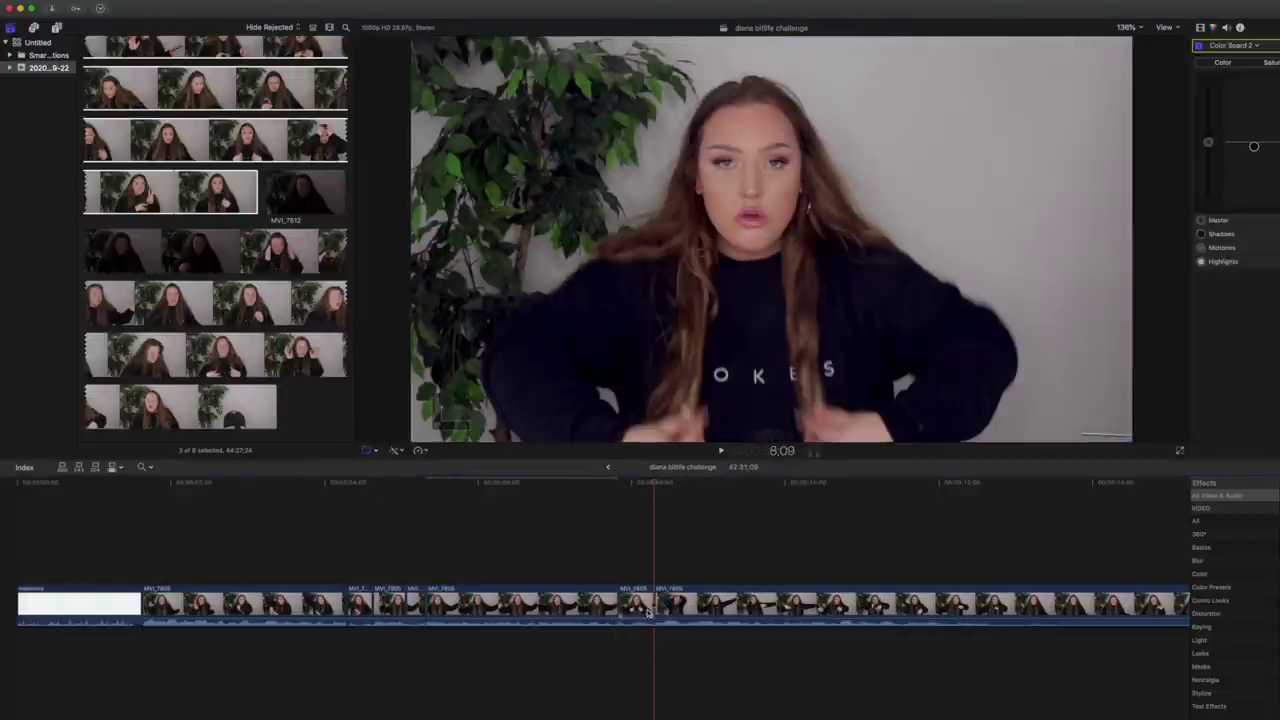
{"action": "key", "text": "BackSpace"}
{"action": "key", "text": "space"}
{"action": "key", "text": "space"}
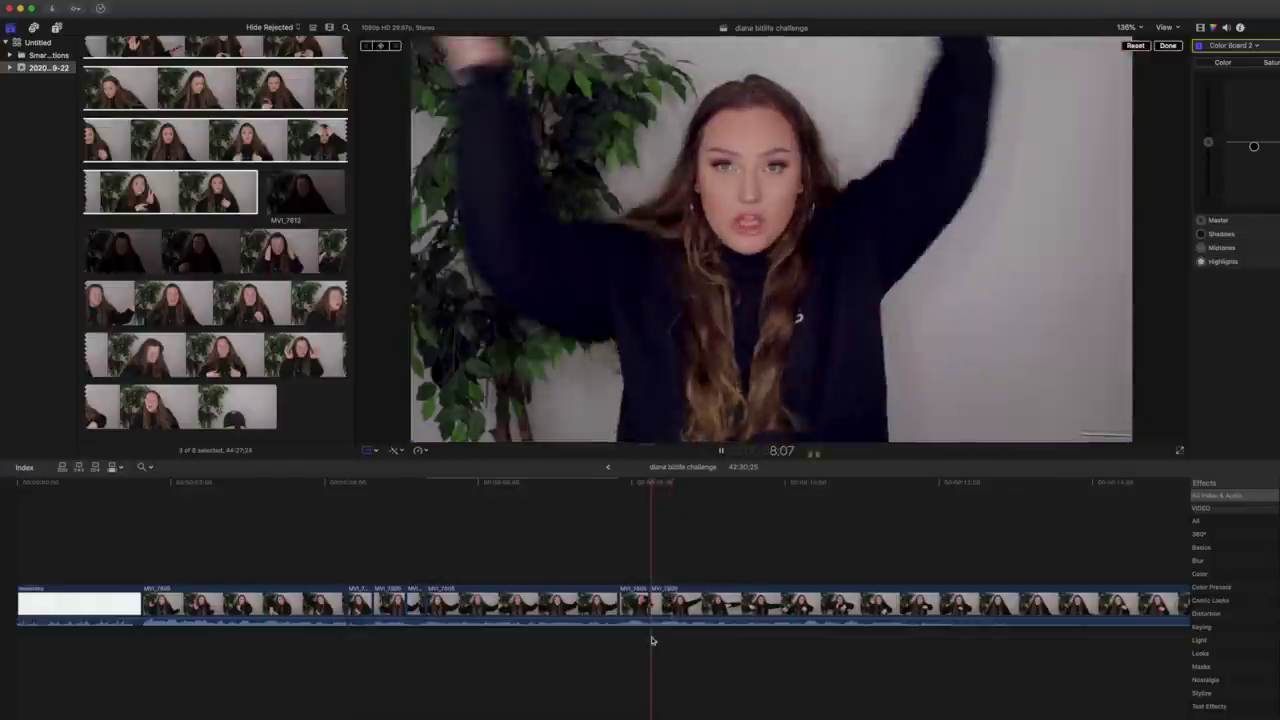
{"action": "key", "text": "super+b"}
{"action": "key", "text": "space"}
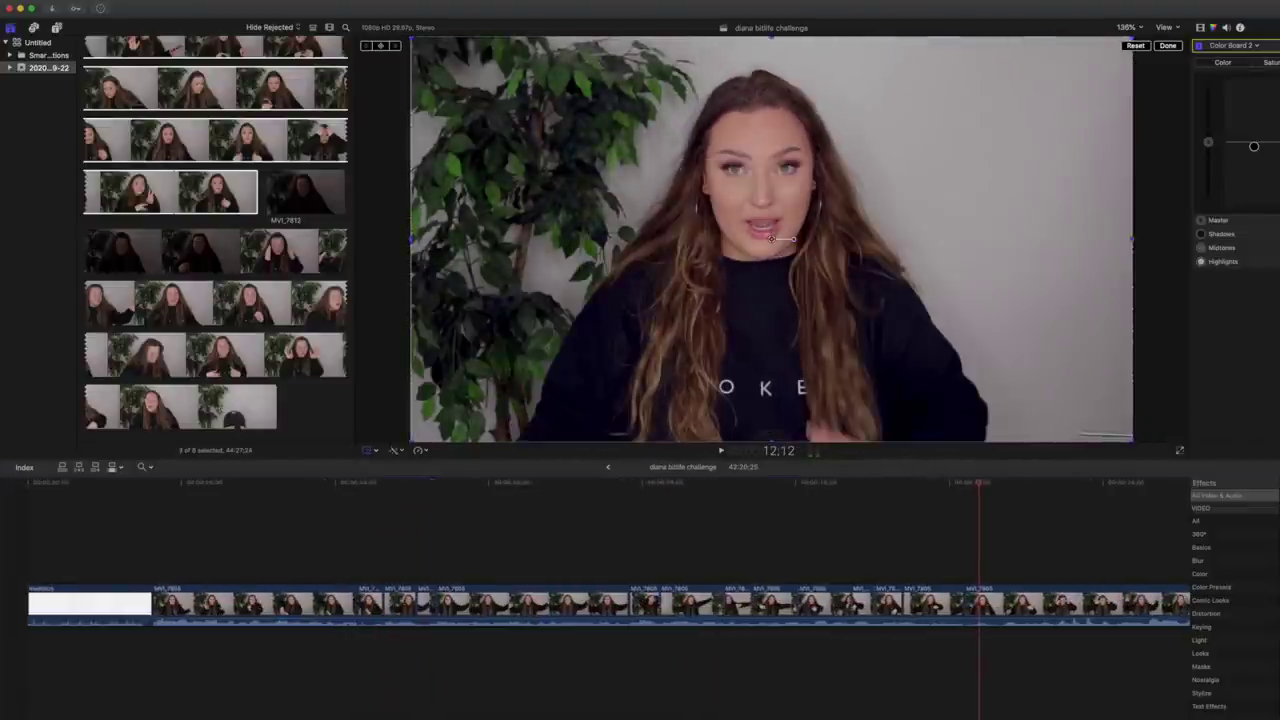
- Search the sound effects for "sus" and place Suspense Accents 02 beneath the MVI_7805 clips at about 5:02
{"action": "scroll", "coordinate": [406, 636], "scroll_direction": "right", "scroll_amount": 1}
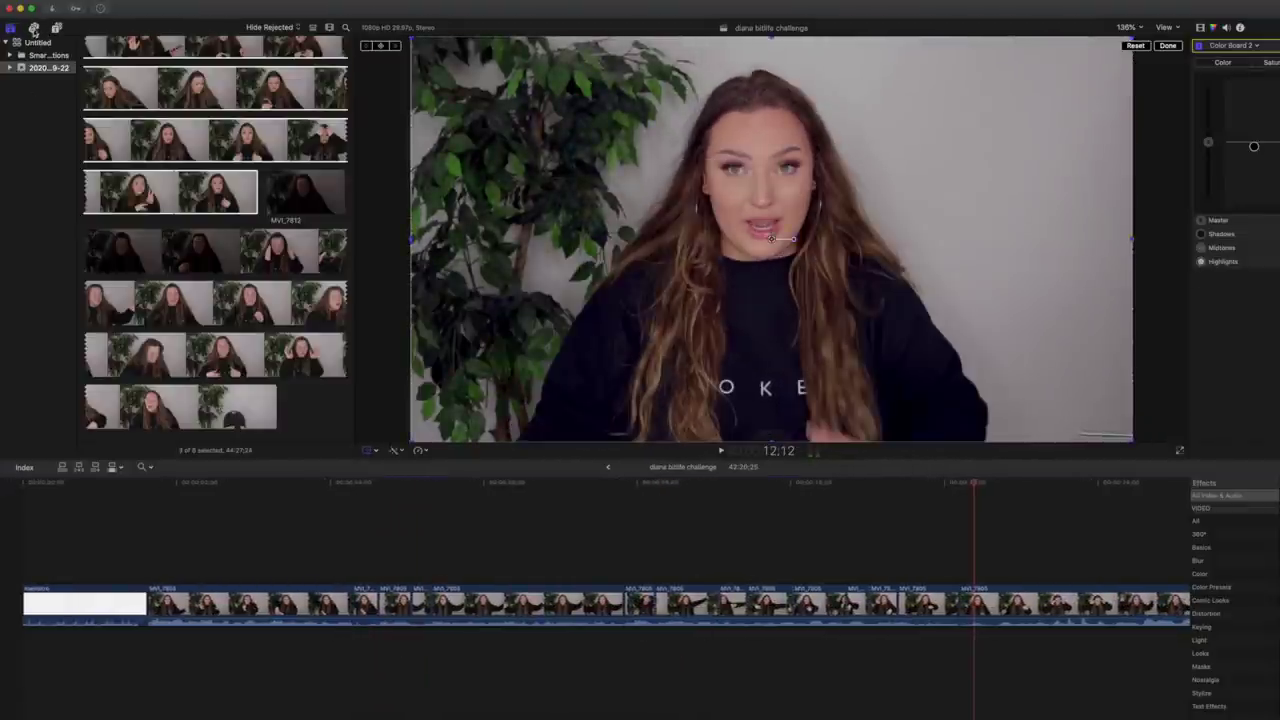
{"action": "left_click", "coordinate": [34, 29]}
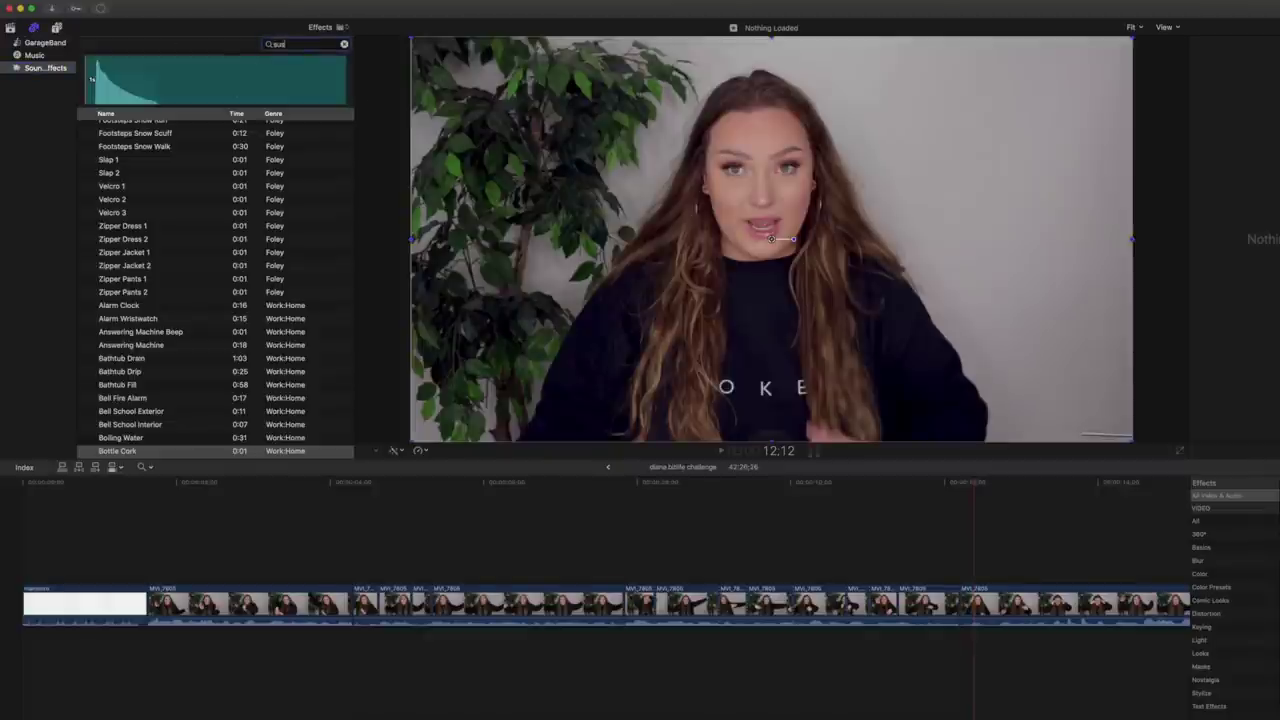
{"action": "key", "text": "Return"}
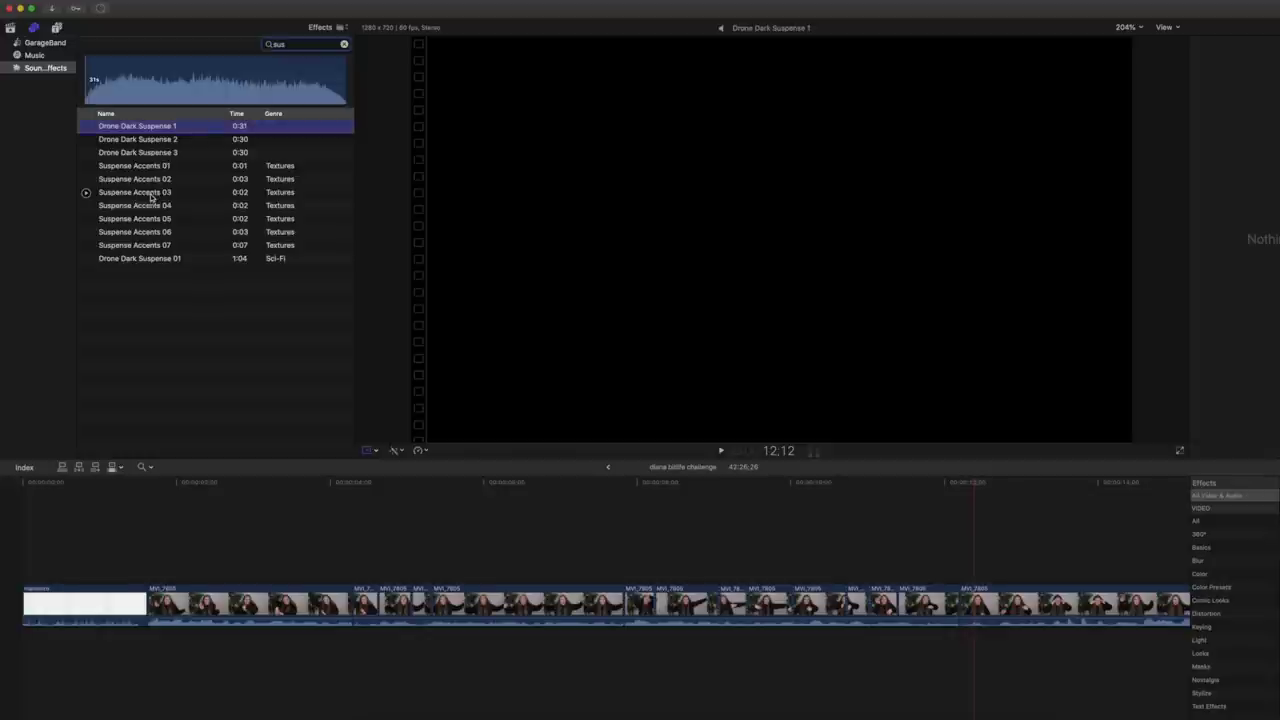
{"action": "left_click", "coordinate": [151, 196]}
{"action": "left_click", "coordinate": [111, 183]}
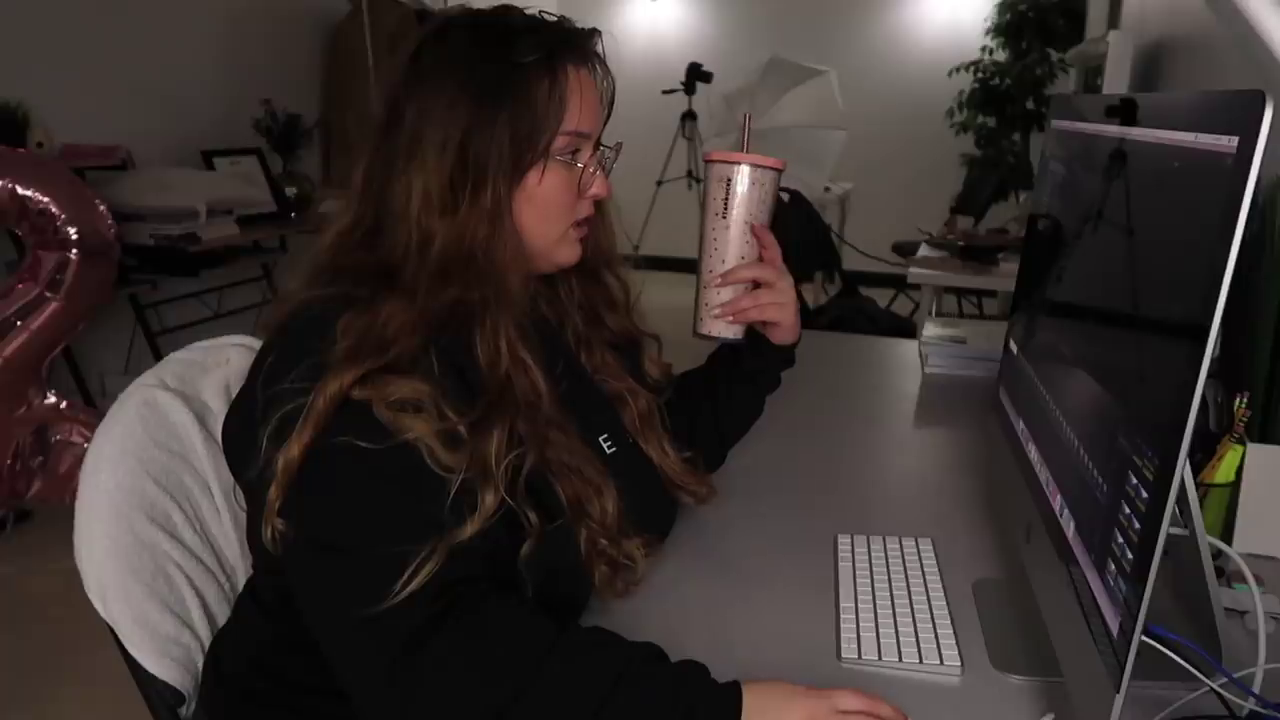
{"action": "left_click", "coordinate": [86, 180]}
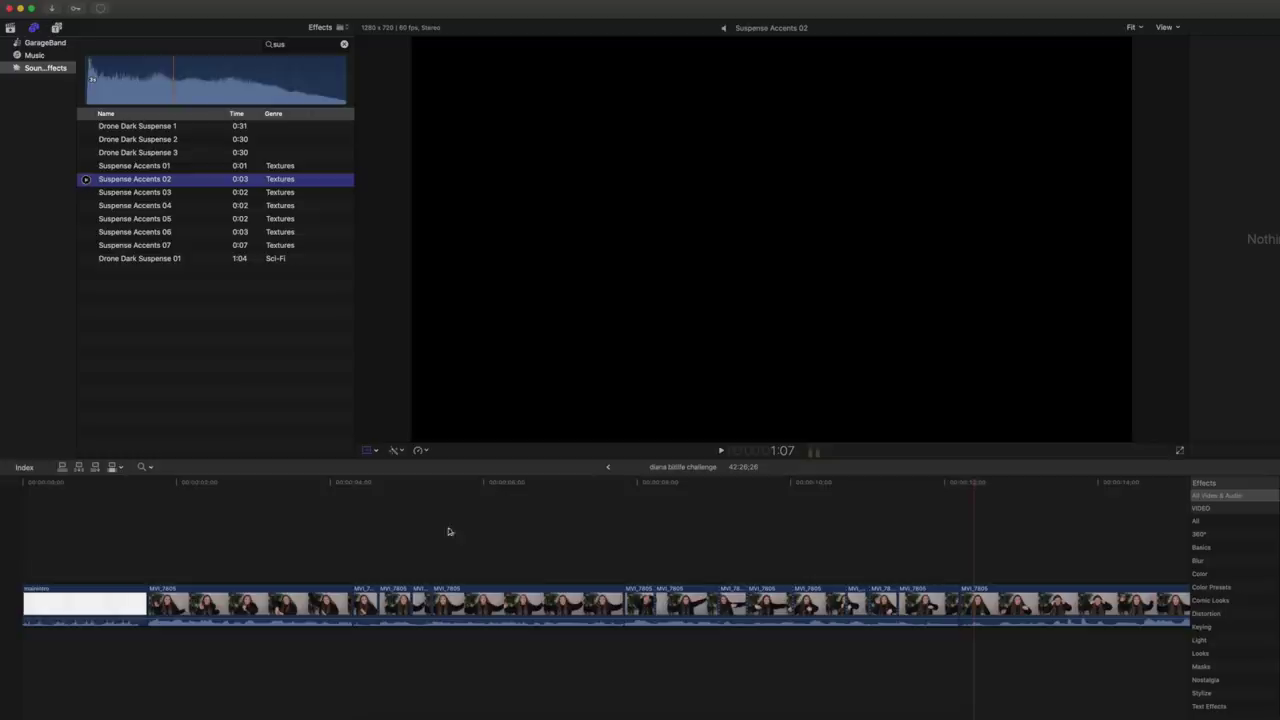
{"action": "left_click_drag", "start_coordinate": [449, 531], "coordinate": [430, 652]}
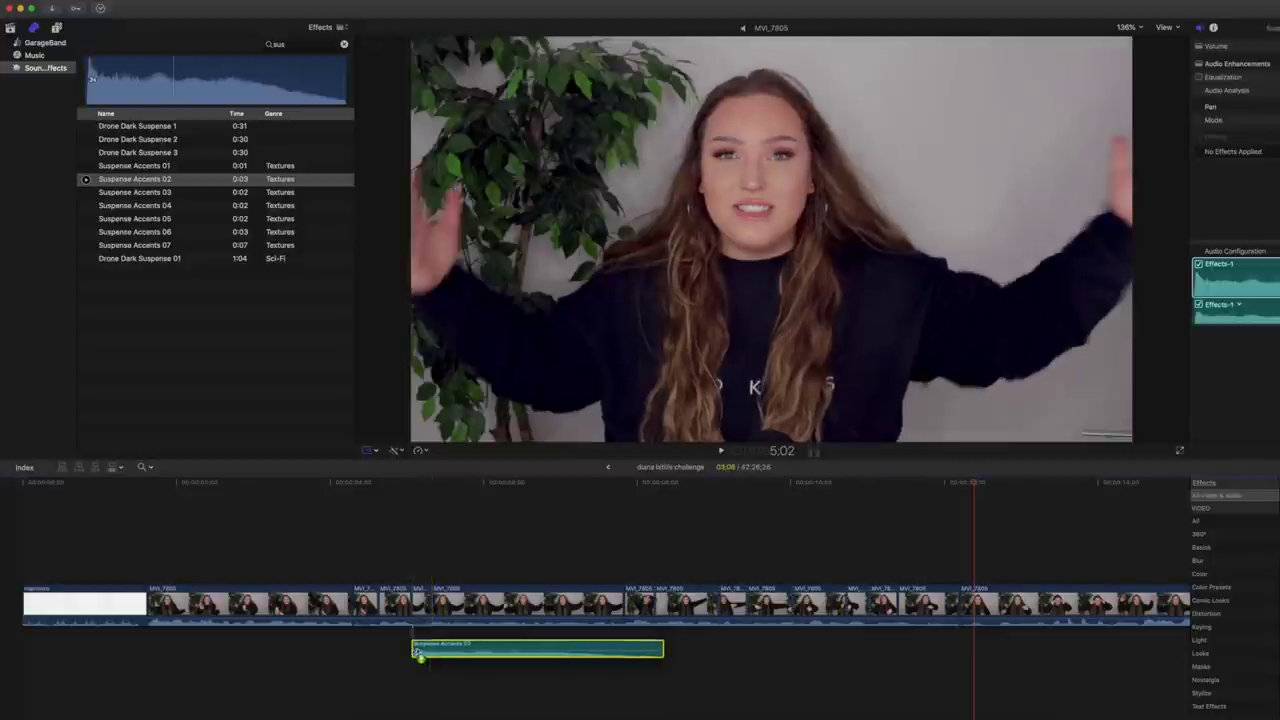